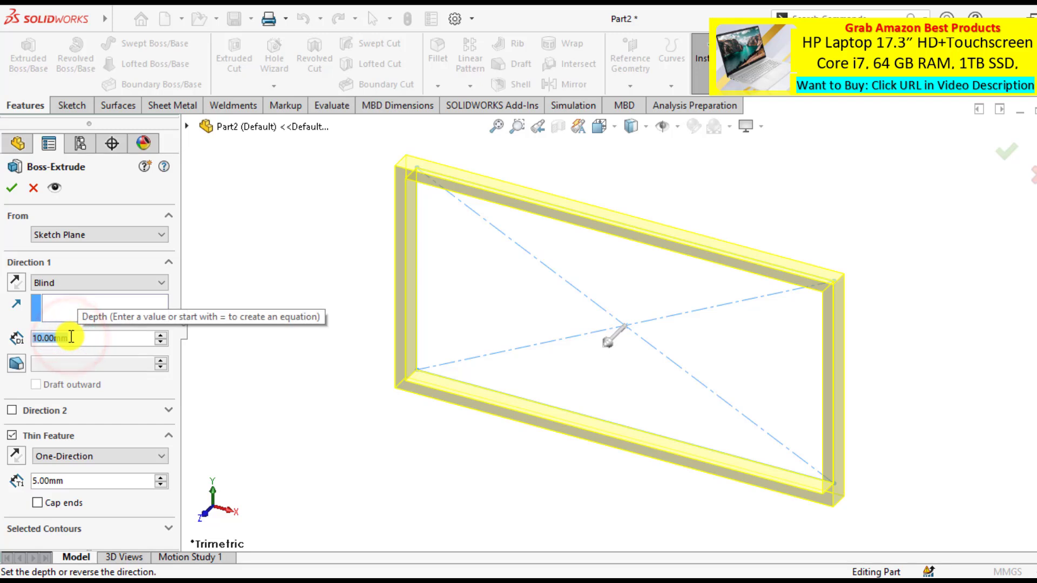
Step: Extrude the thin rectangular frame 70 mm using the Mid Plane end condition
type("70")
key("Return")
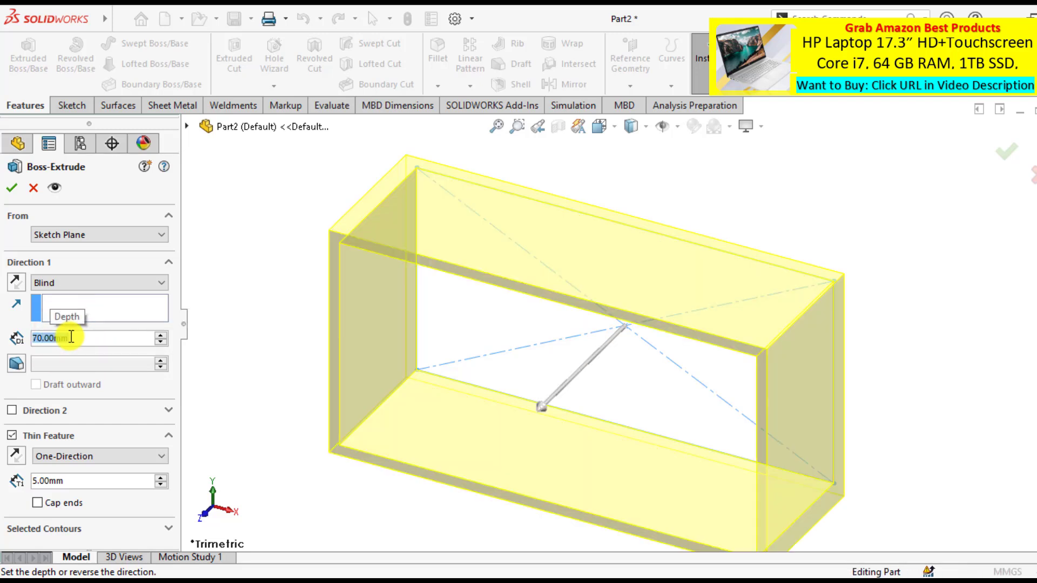
left_click(74, 286)
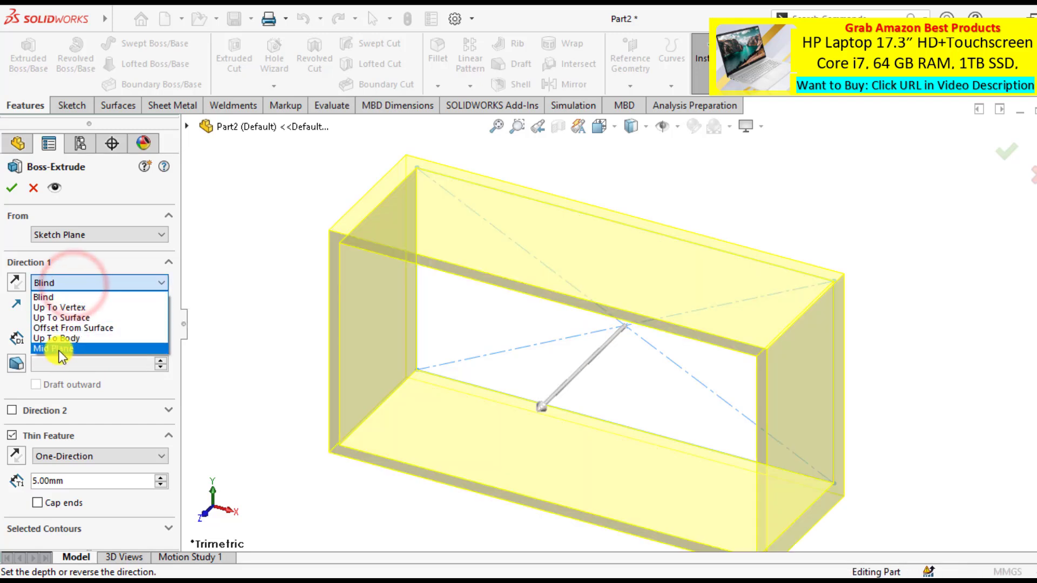
left_click(58, 350)
left_click(12, 188)
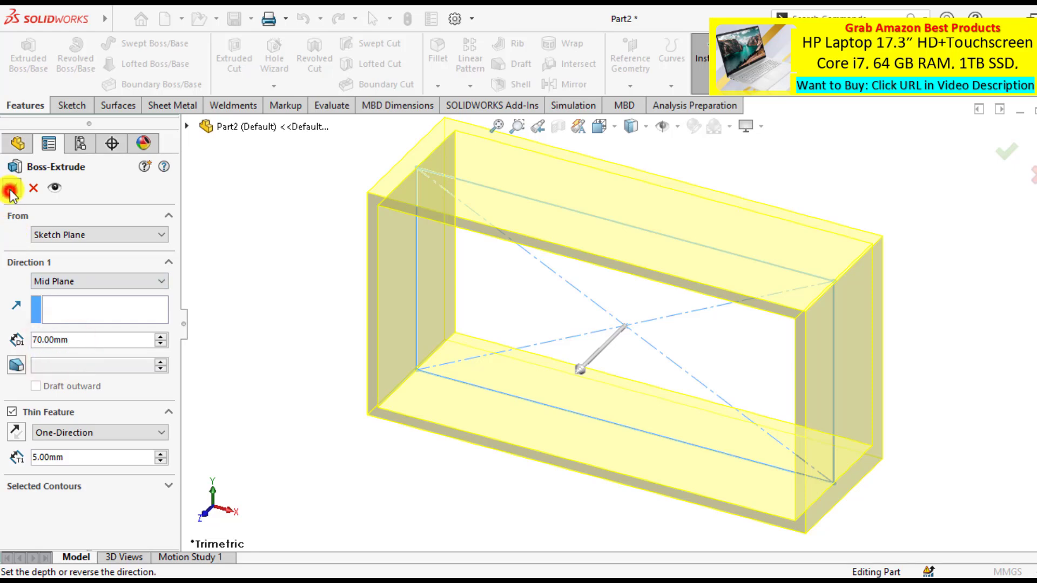
left_click(250, 261)
Step: Sketch a circle about 34 mm in diameter on the frame's top outer face, centred on the origin
left_click(567, 204)
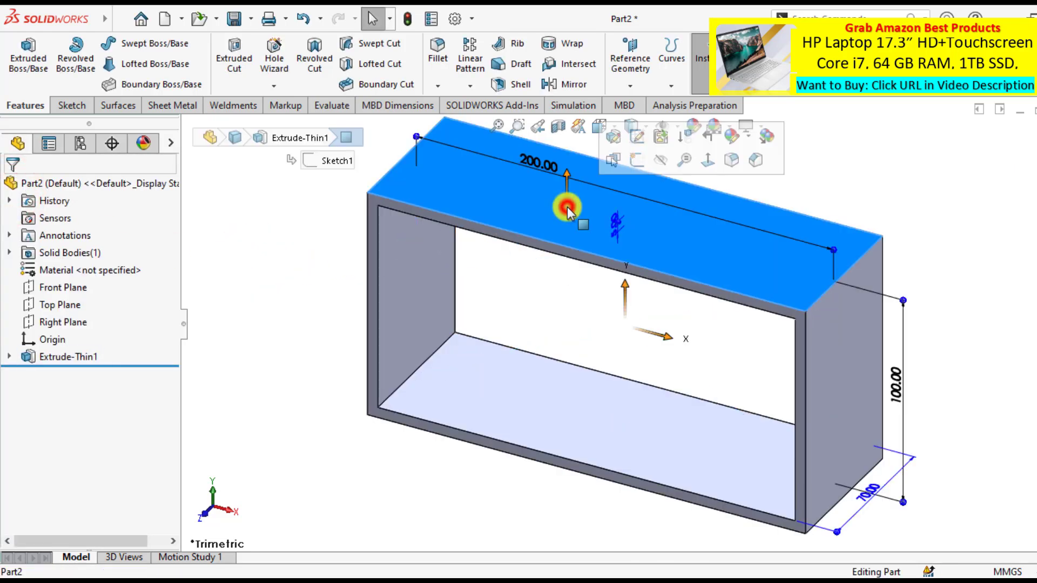
left_click(639, 161)
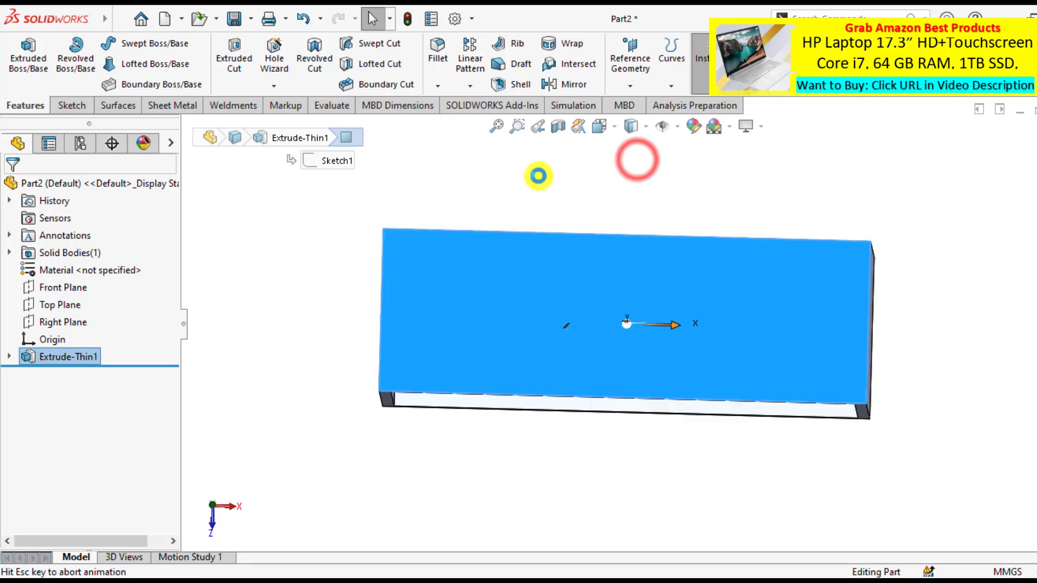
left_click(135, 43)
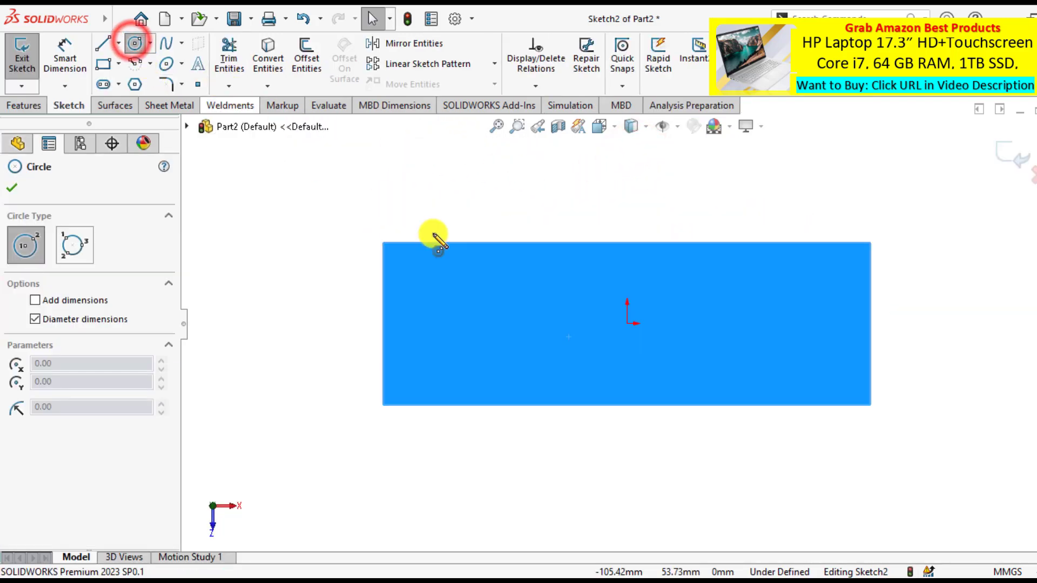
left_click_drag(626, 324, 612, 360)
Step: Dimension the circle's diameter to 20 mm and exit the sketch
left_click(64, 54)
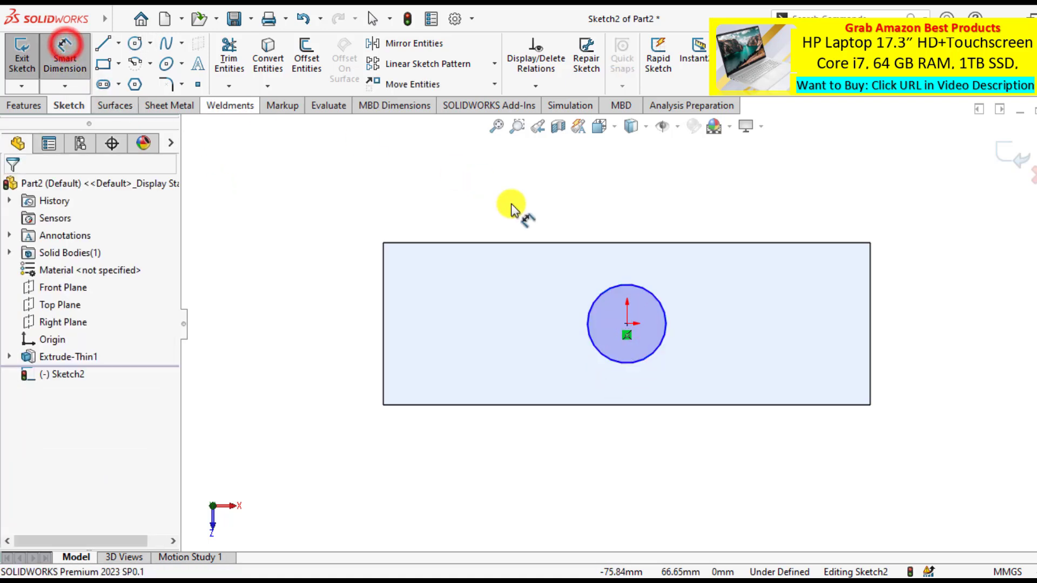
left_click(634, 289)
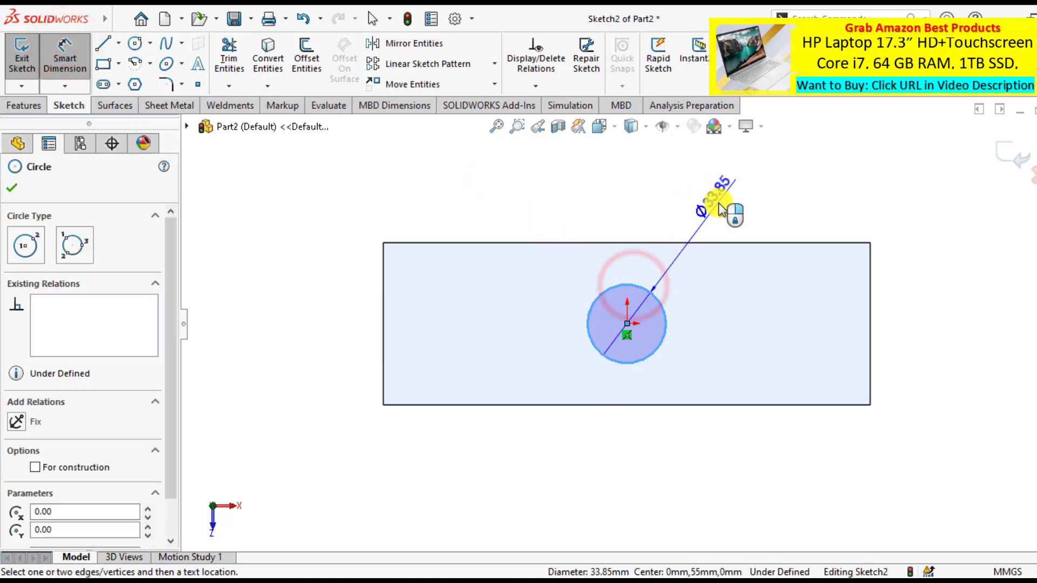
left_click(718, 204)
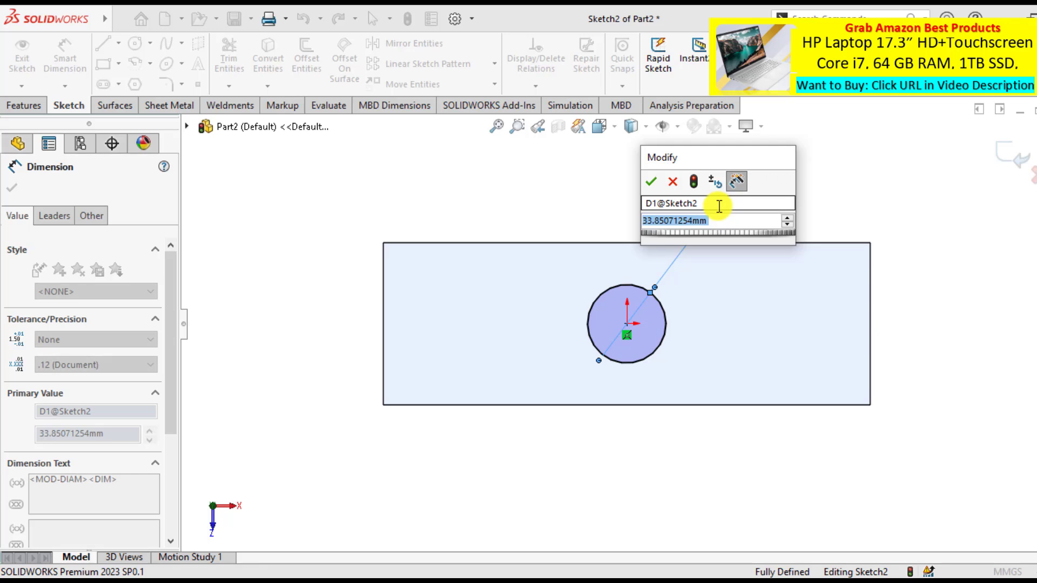
type("20")
key("Return")
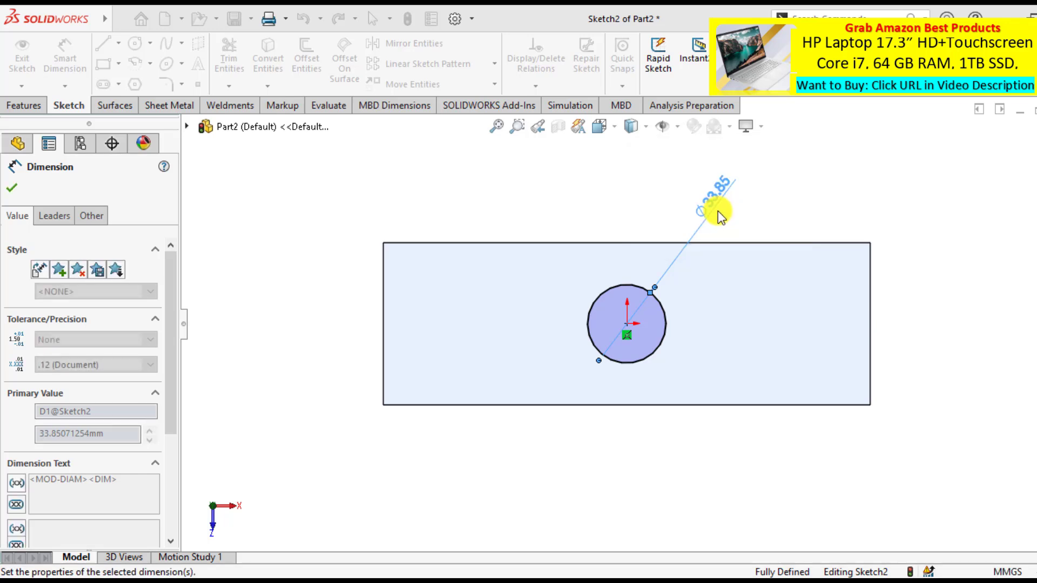
left_click(1011, 160)
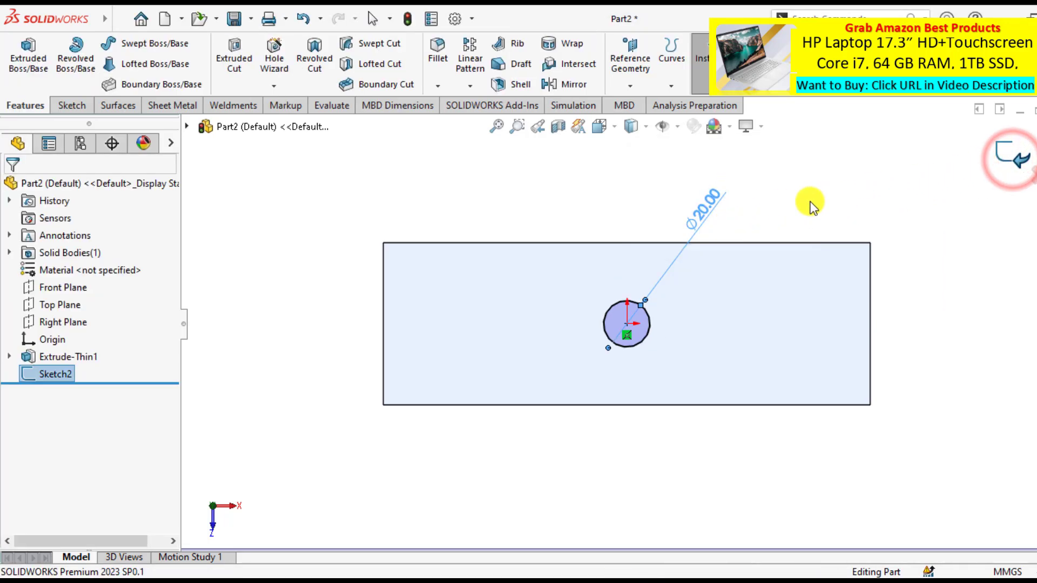
Step: Cut the circle Through All so it pierces both the upper and lower walls of the frame
left_click(234, 54)
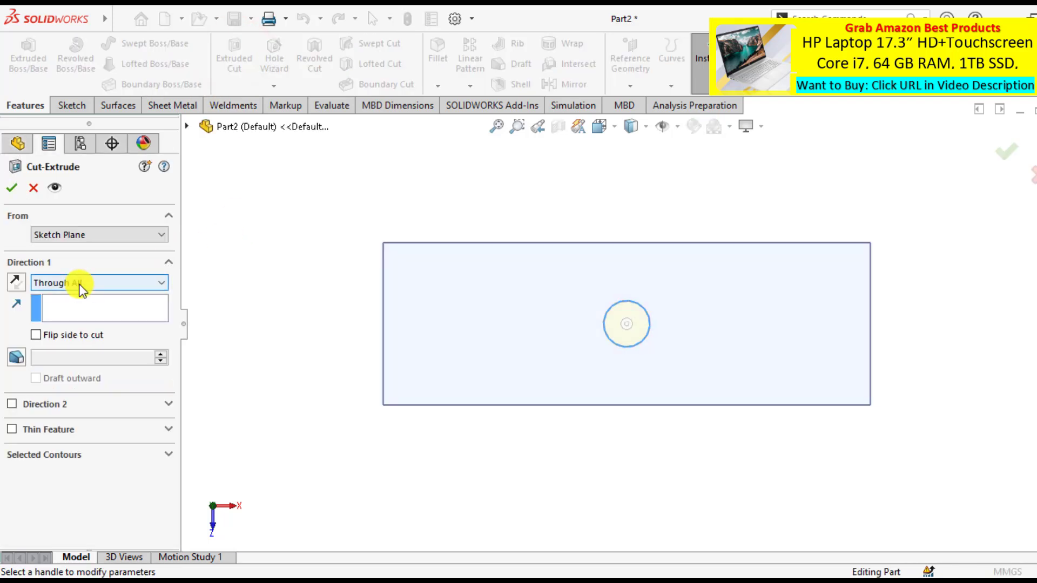
middle_click_drag(331, 381, 319, 218)
left_click(12, 187)
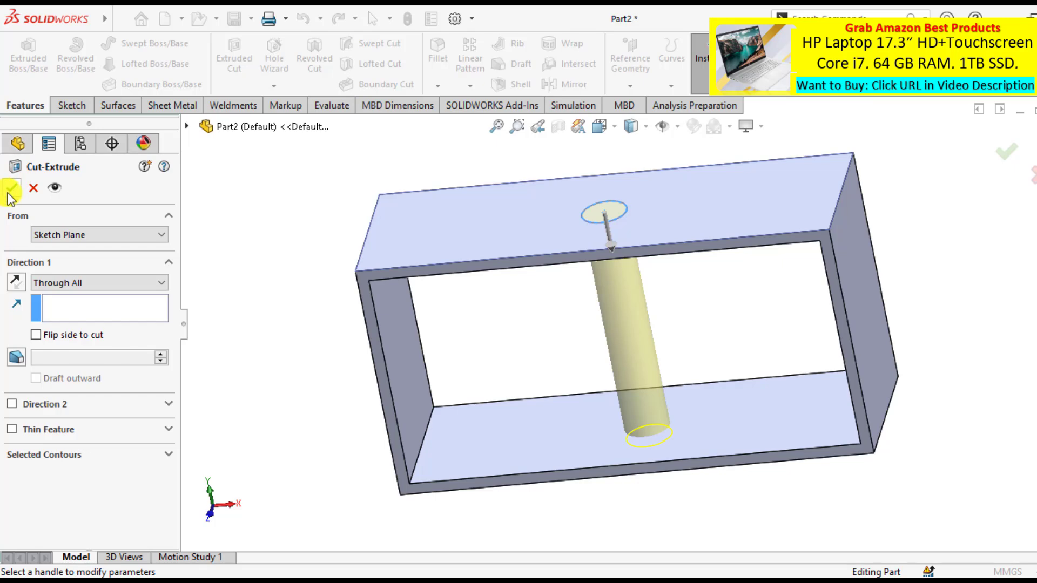
left_click(12, 186)
left_click(248, 255)
middle_click_drag(274, 331, 296, 287)
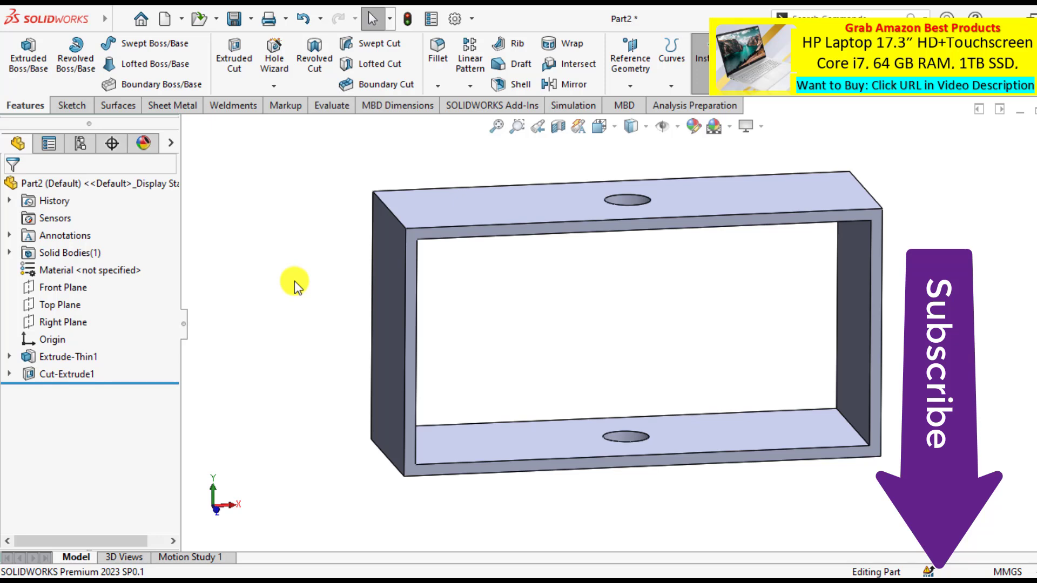
Step: Create a new static simulation study named "Bolt pretension analysis"
left_click(565, 107)
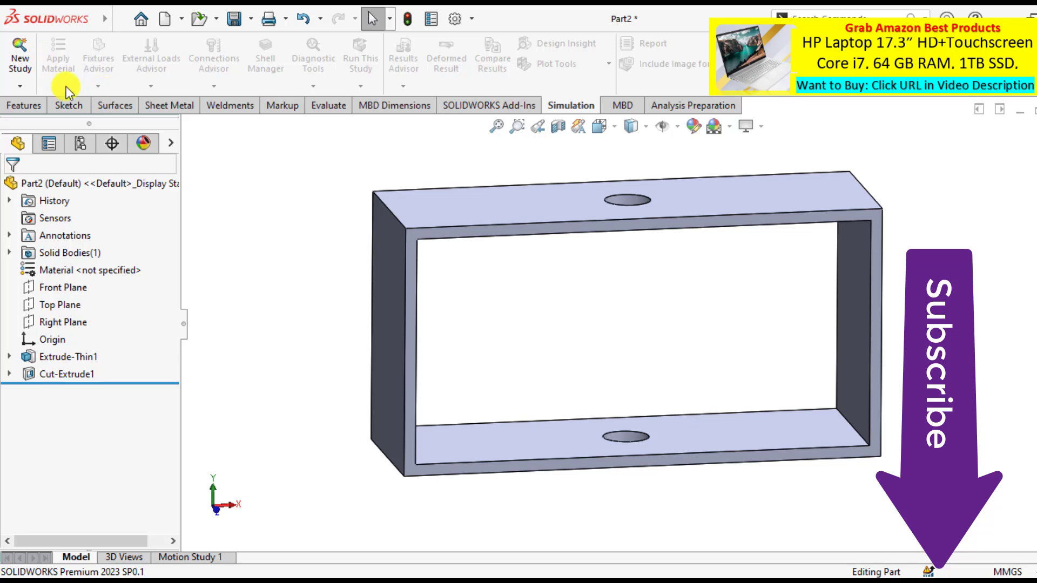
left_click(24, 59)
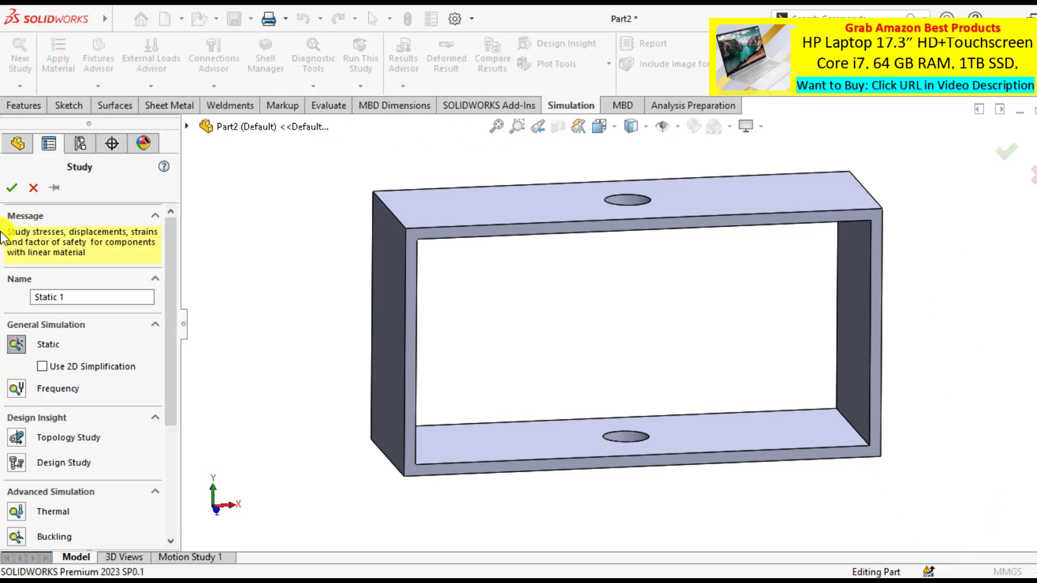
double_click(85, 294)
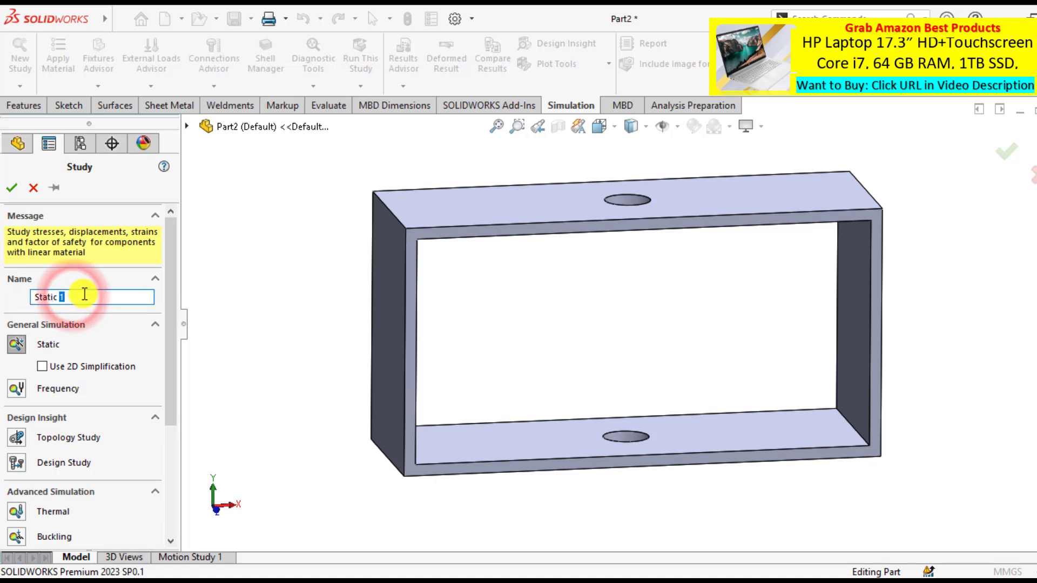
triple_click(84, 294)
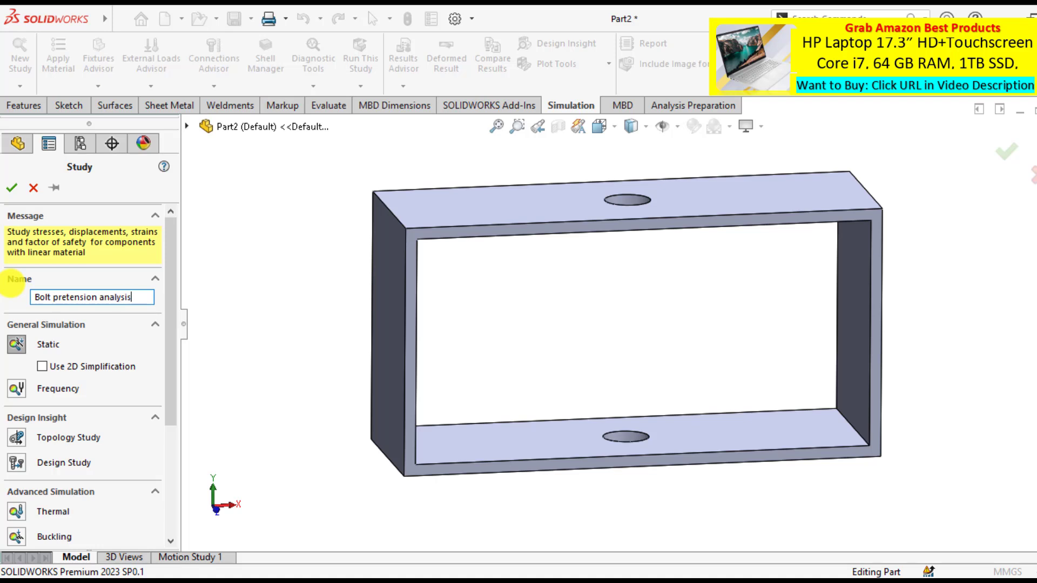
left_click(11, 189)
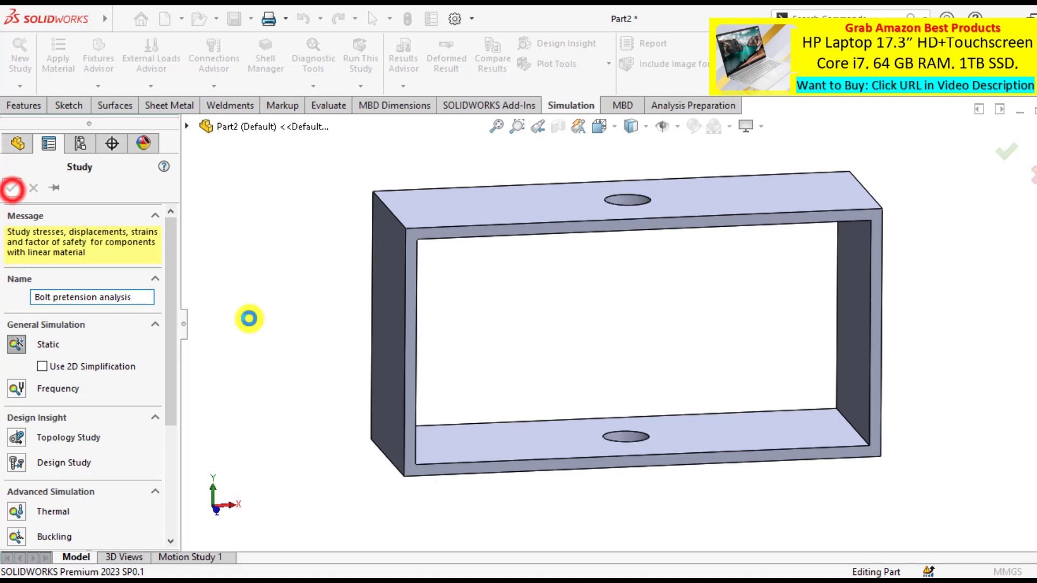
left_click(309, 354)
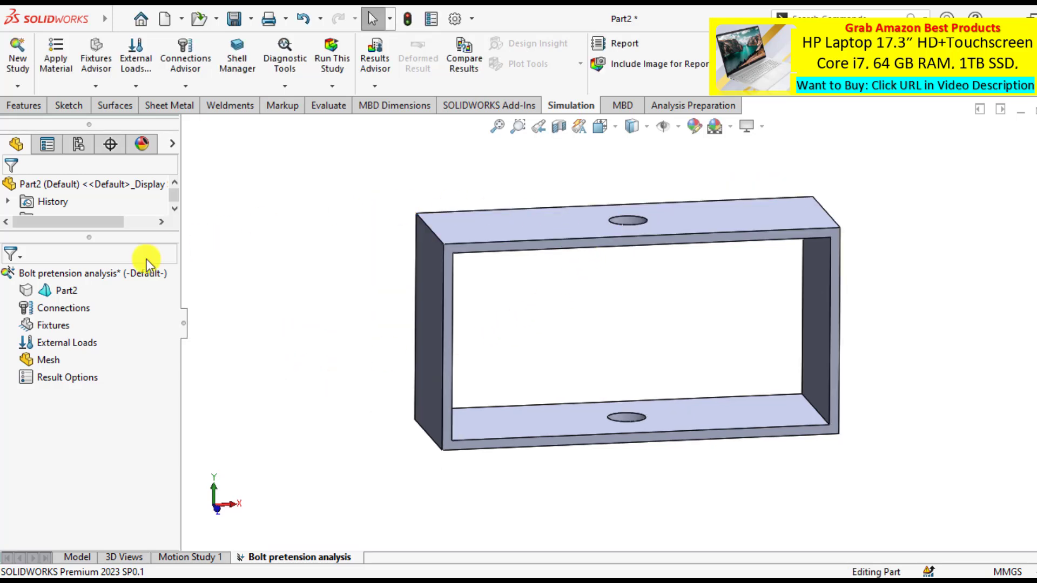
Step: Apply Plain Carbon Steel to the part in the study
left_click(58, 293)
right_click(59, 293)
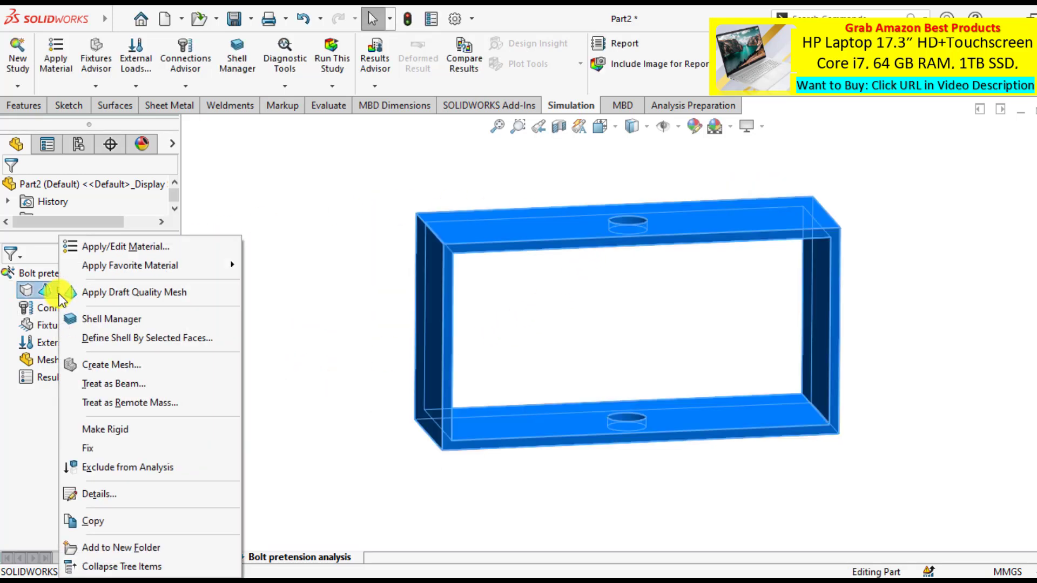
mouse_move(112, 267)
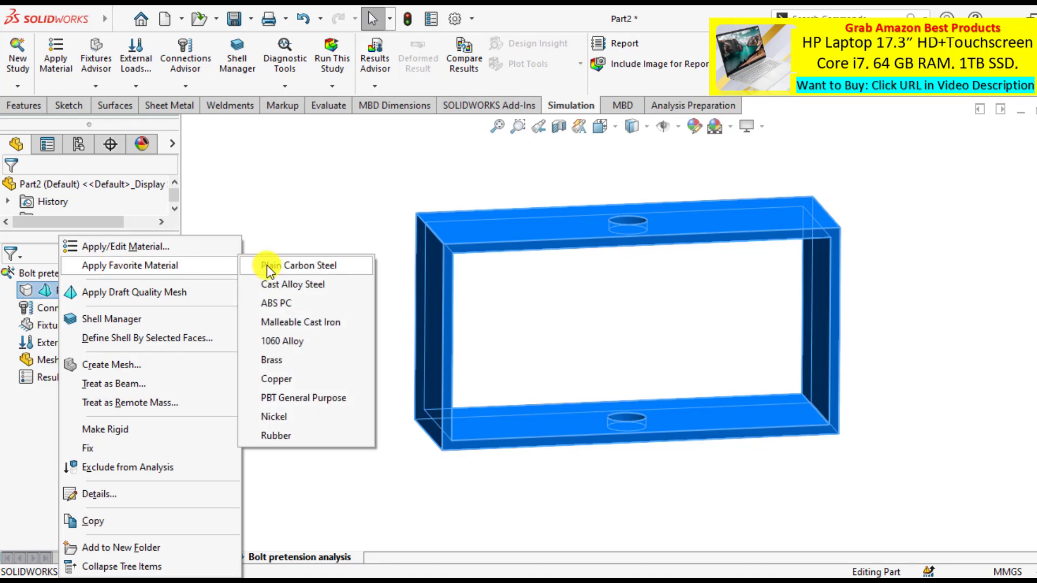
left_click(289, 265)
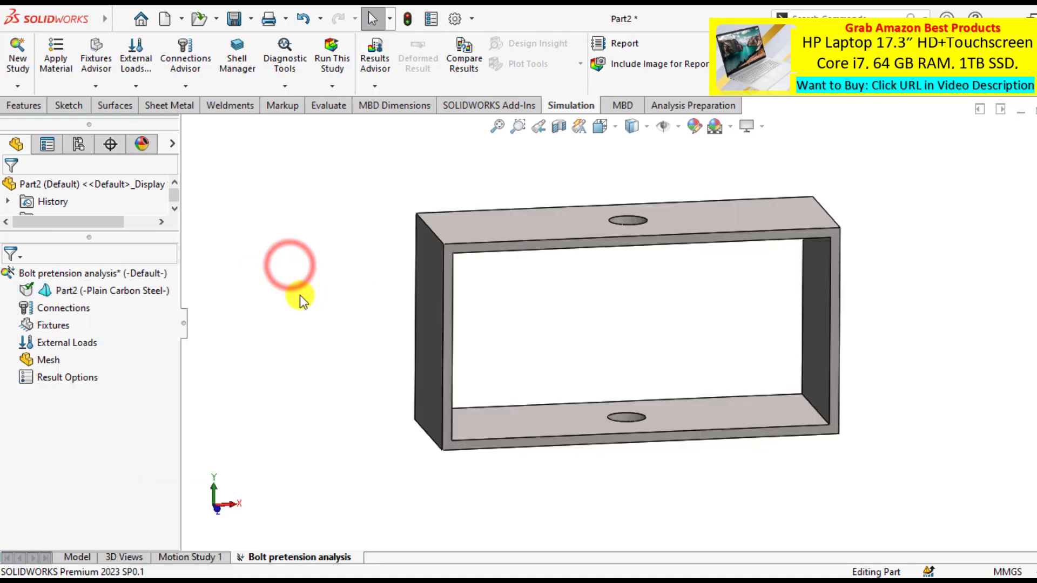
Step: Define a Standard or Counterbore with Nut bolt connector from the upper hole's outer edge to the lower hole's outer edge
scroll(300, 322, "up", 2)
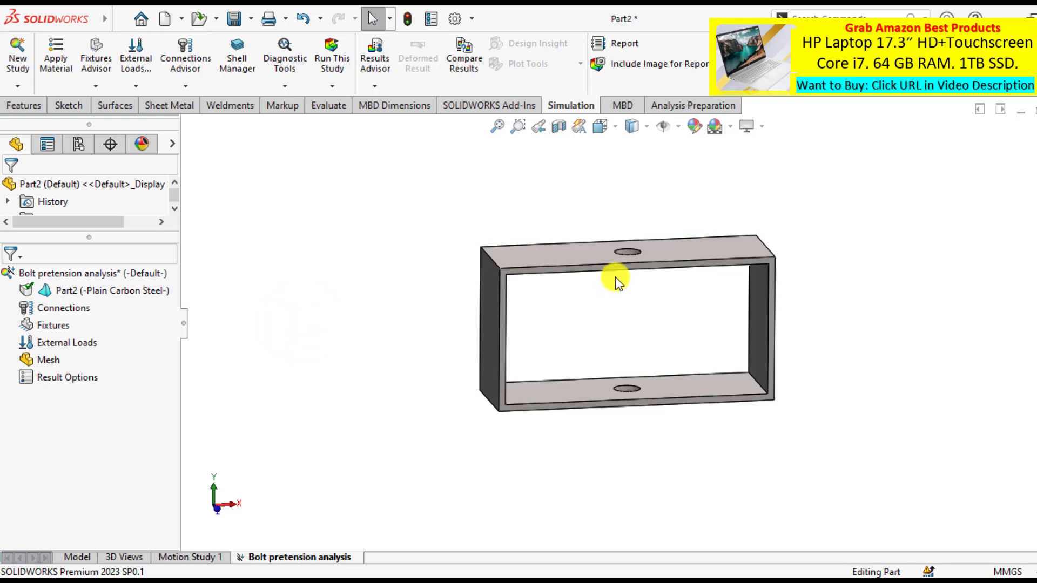
scroll(612, 273, "down", 1)
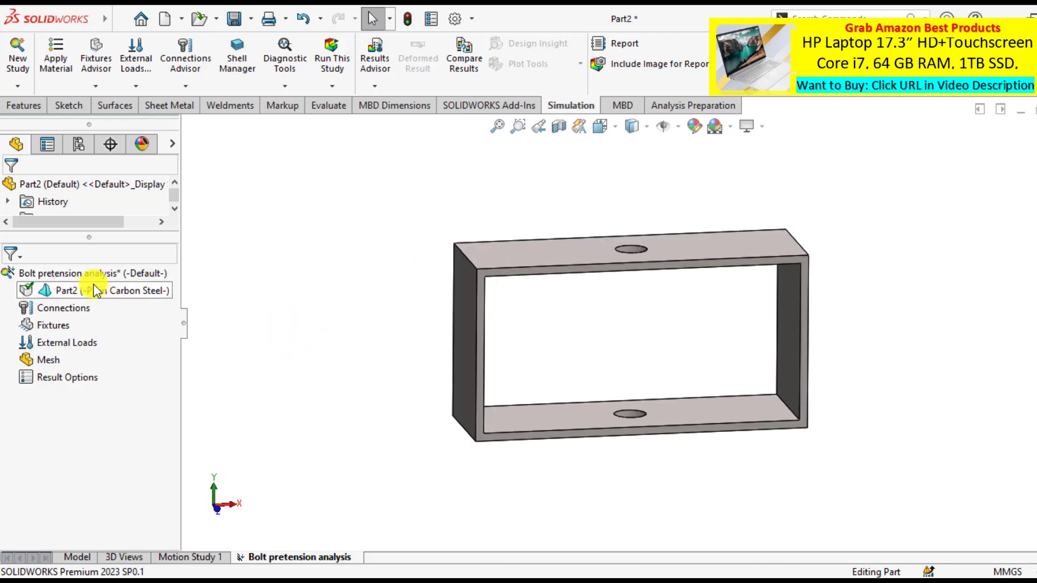
right_click(41, 307)
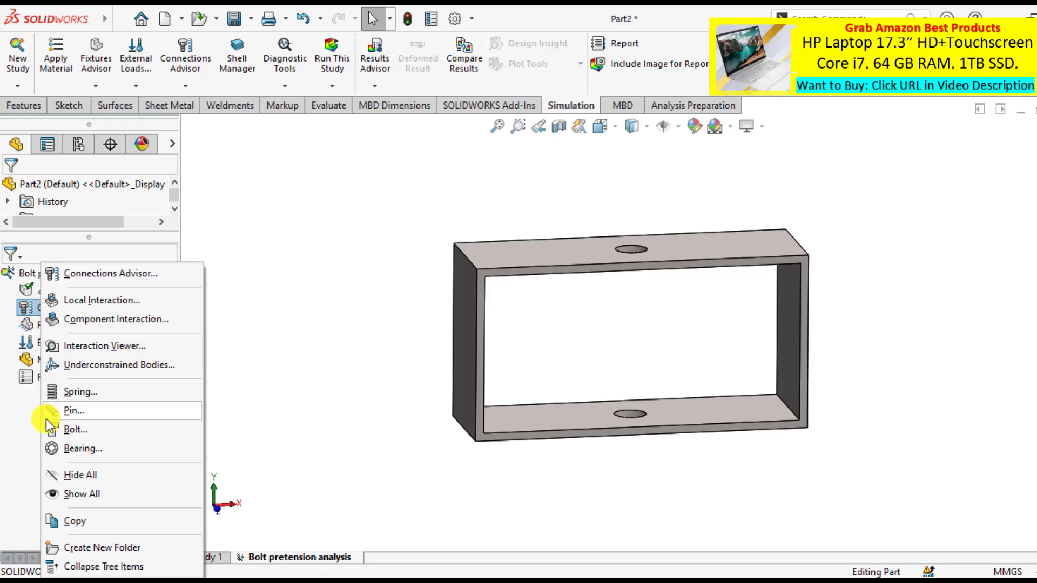
left_click(63, 430)
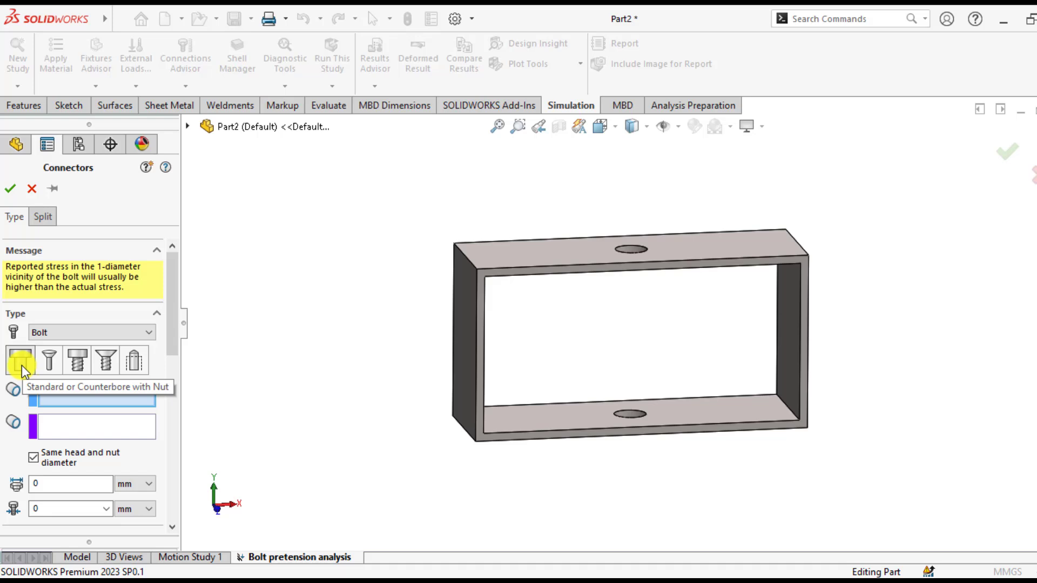
left_click(51, 397)
scroll(583, 324, "down", 3)
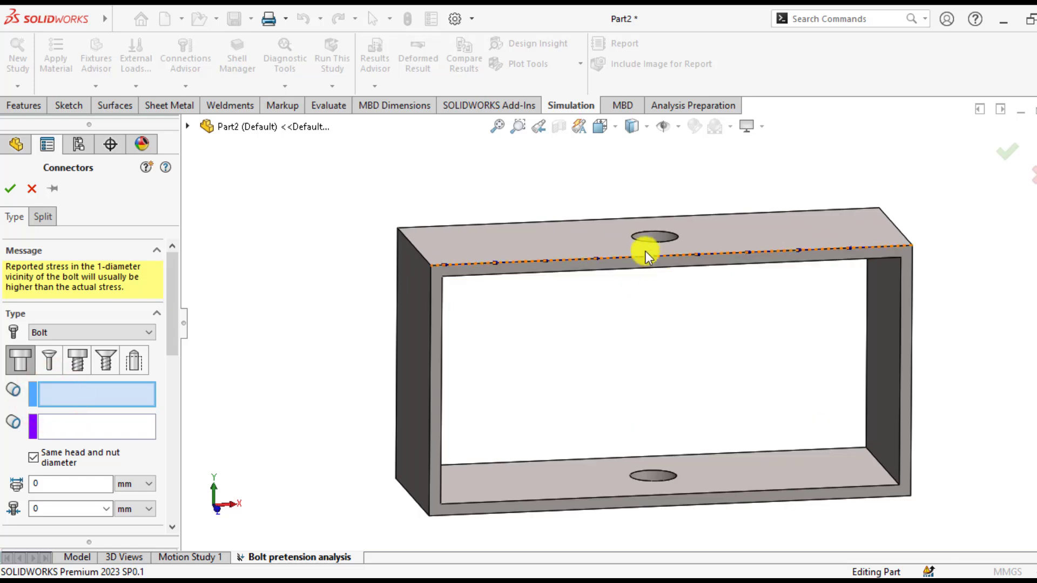
left_click(644, 245)
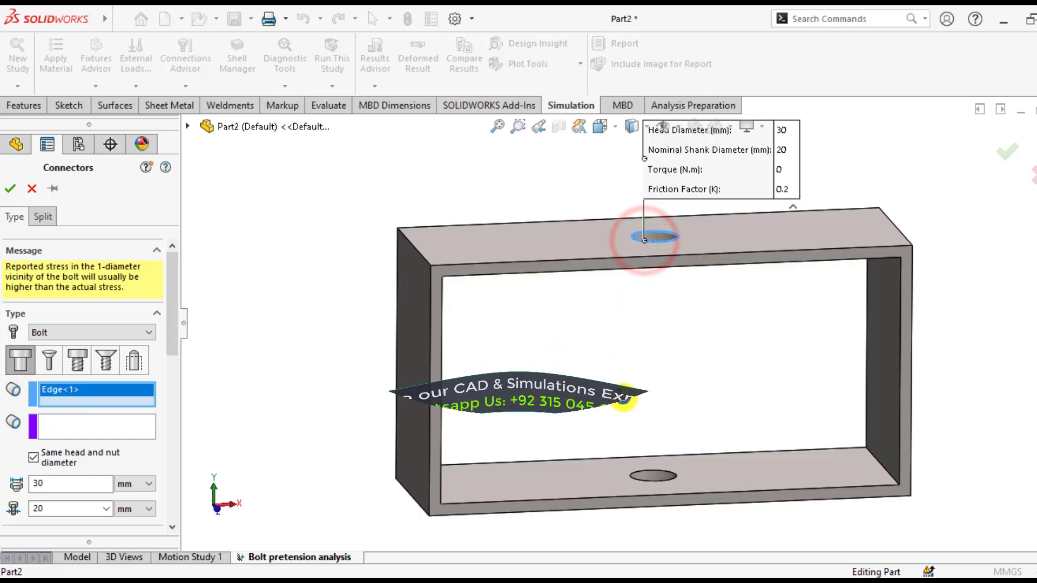
middle_click_drag(643, 254, 190, 364)
left_click(86, 424)
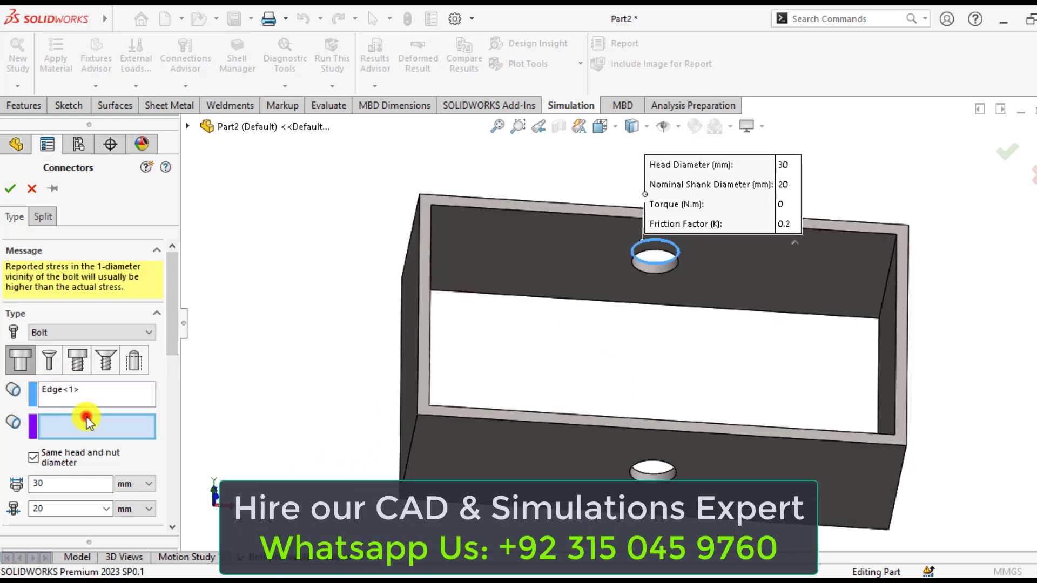
left_click(641, 478)
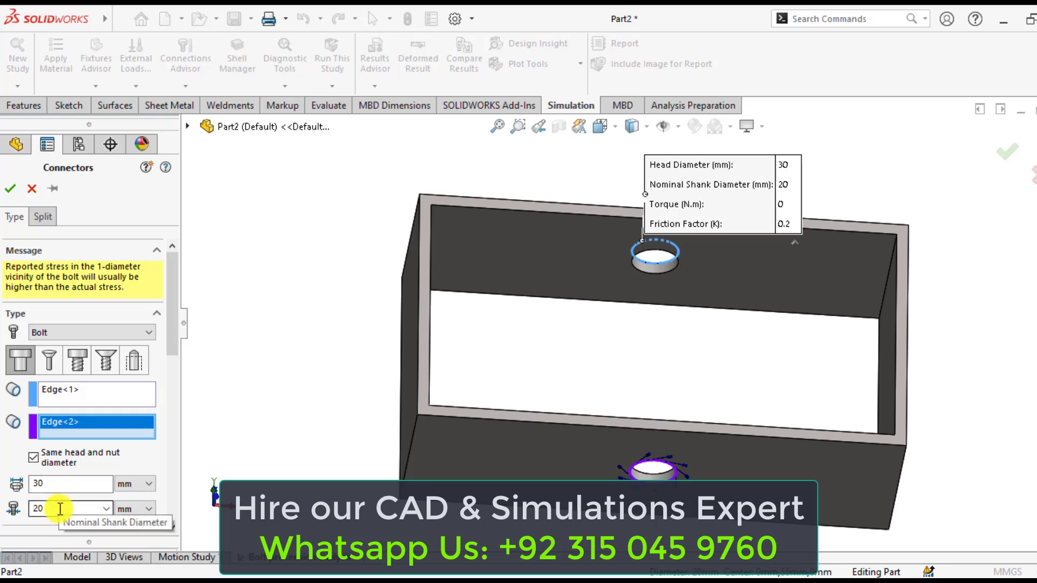
Step: Change the bolt connector's pre-load type to Axial and finish the connector definition
left_click_drag(171, 346, 158, 430)
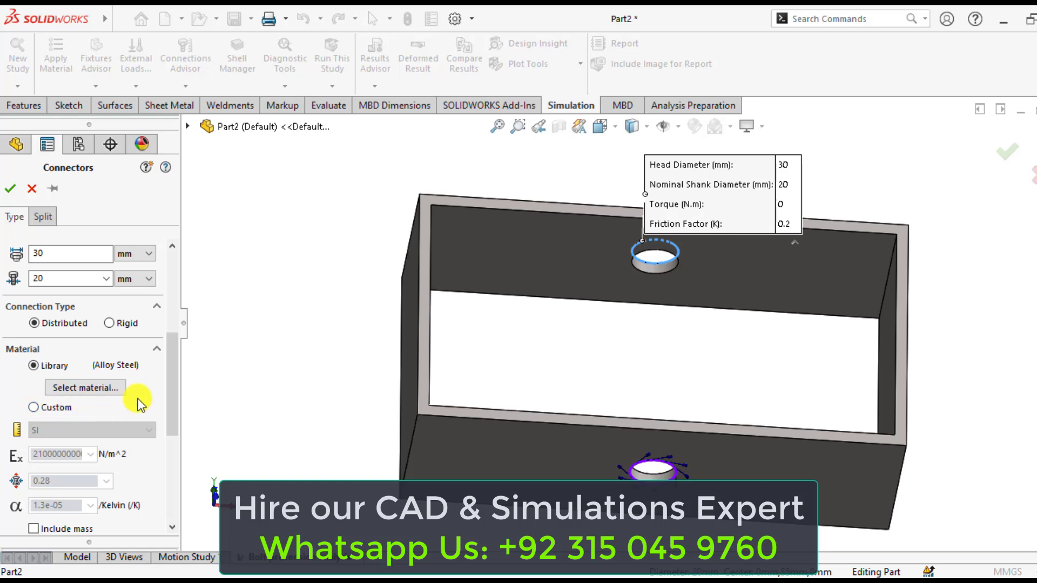
left_click_drag(176, 389, 168, 468)
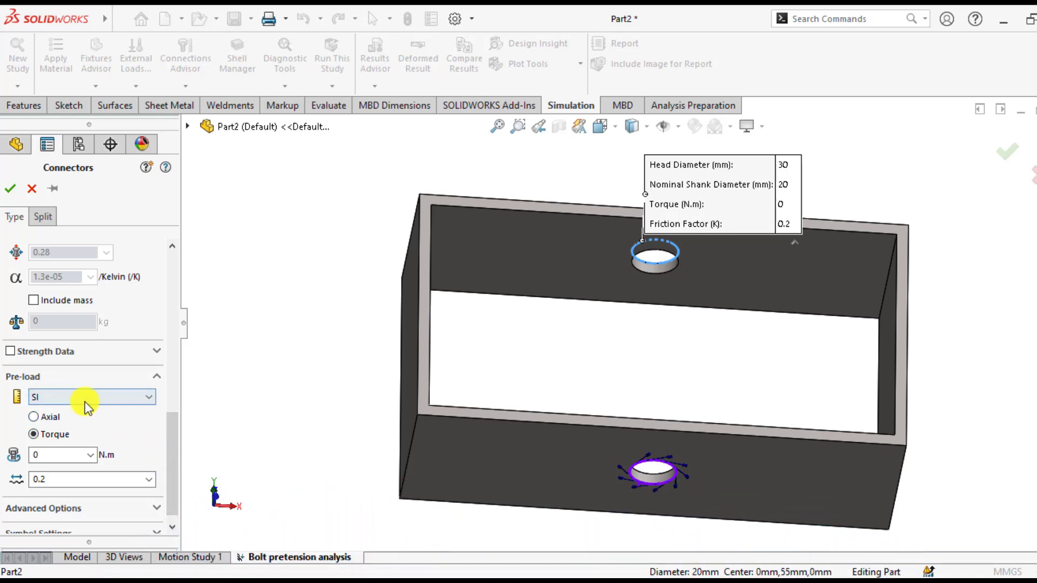
left_click(33, 417)
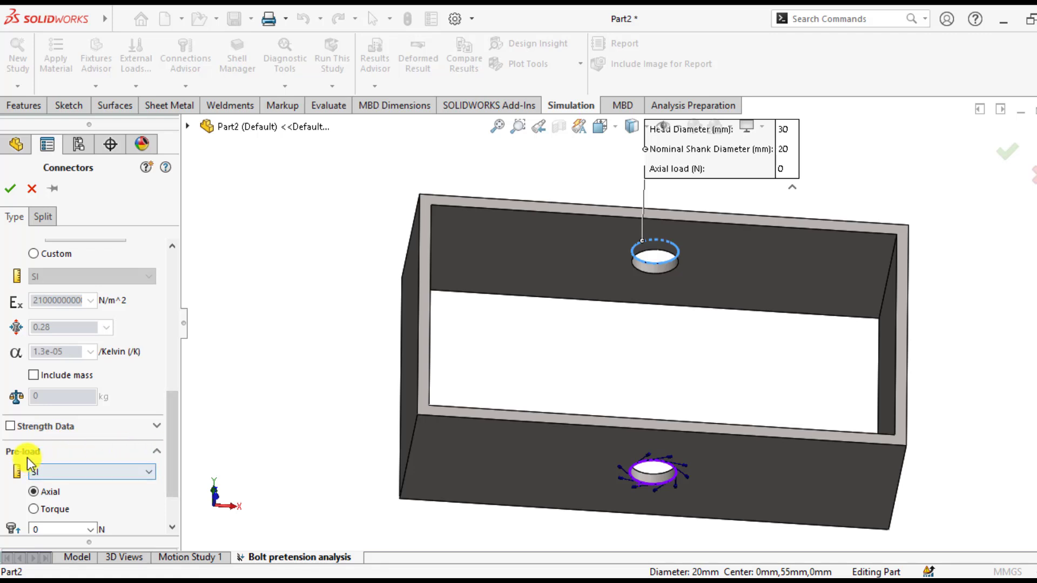
left_click(171, 445)
left_click_drag(171, 448, 170, 494)
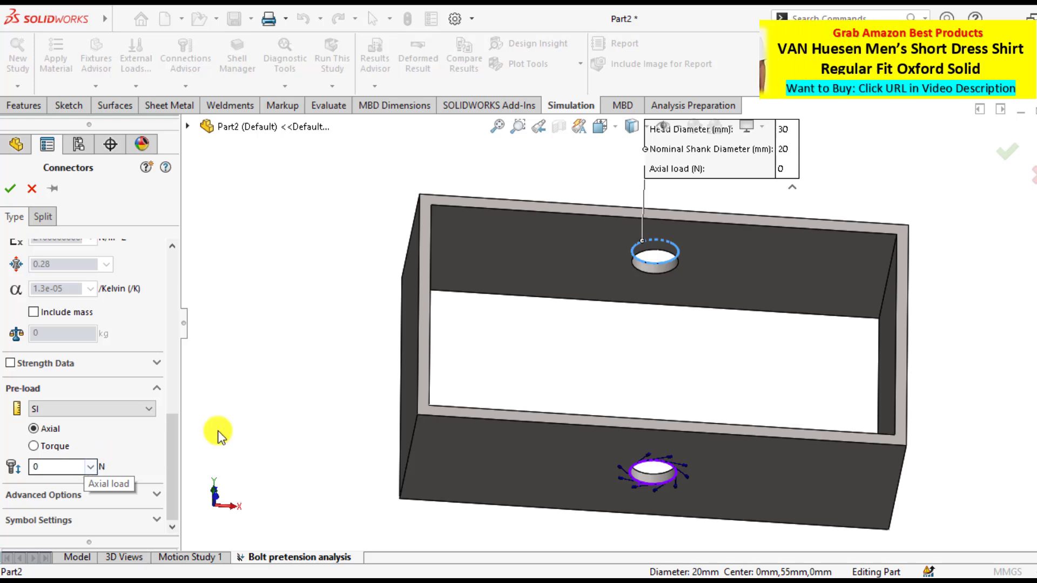
left_click(11, 190)
left_click(283, 225)
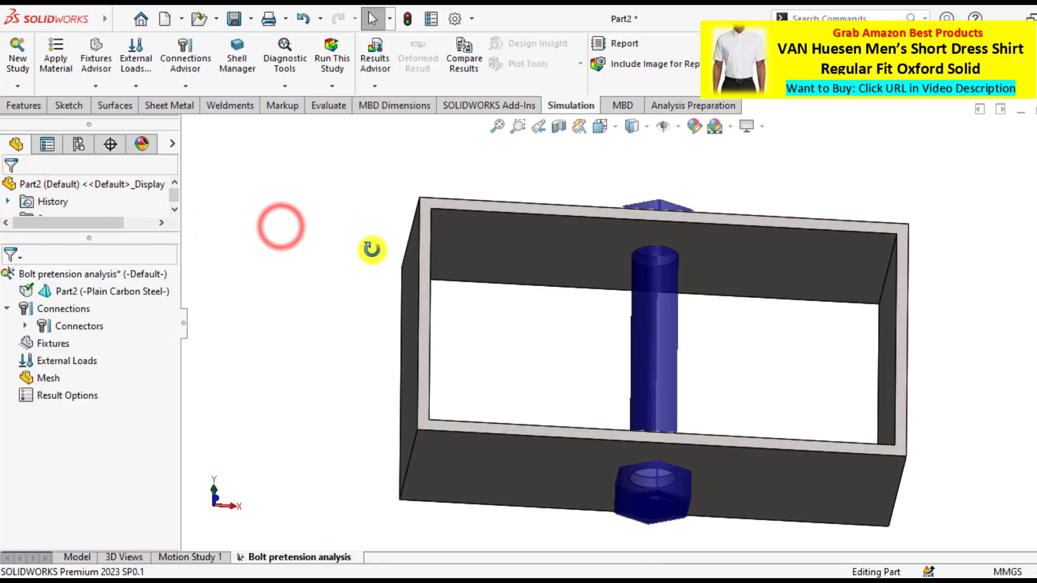
Step: Apply a Fixed Geometry fixture to the outer bottom face of the frame
middle_click_drag(372, 249, 390, 374)
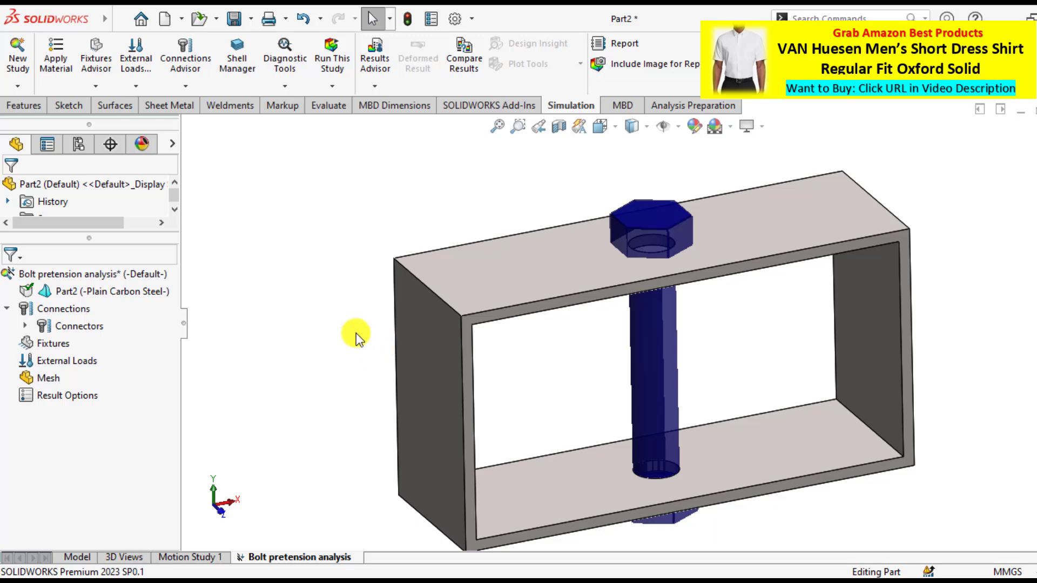
middle_click_drag(340, 330, 614, 339)
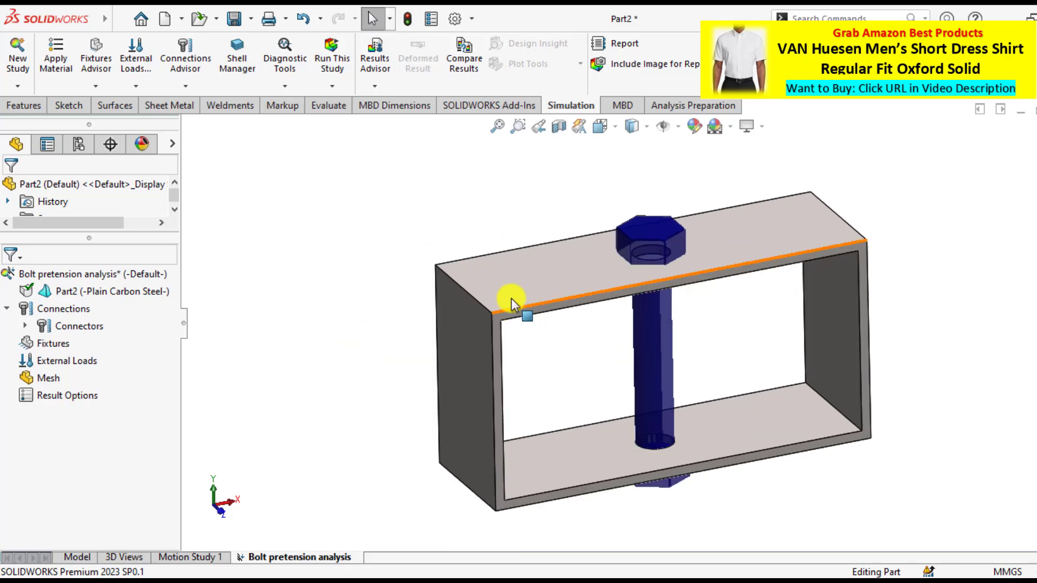
middle_click_drag(638, 380, 549, 364)
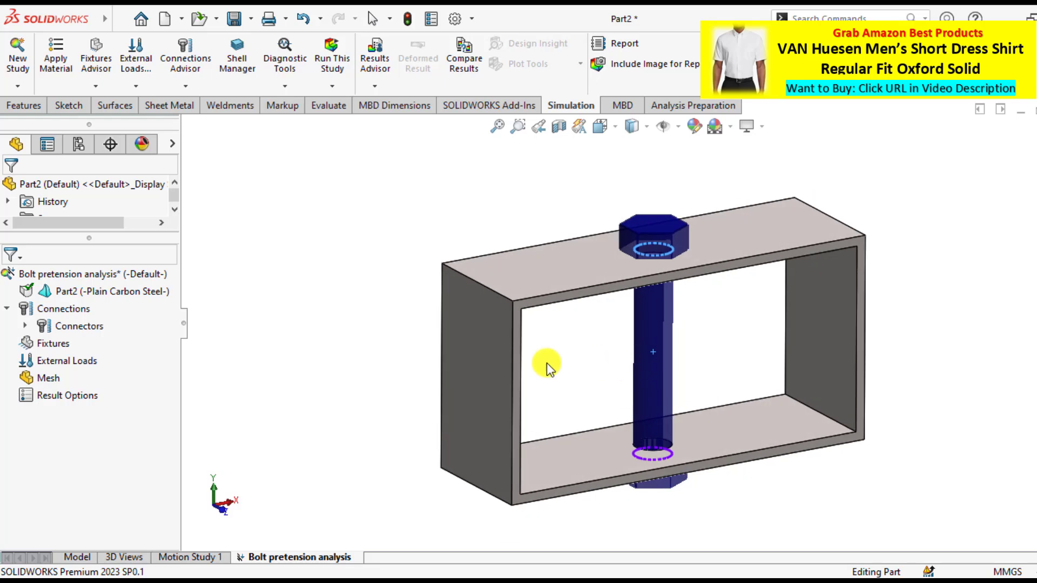
right_click(53, 344)
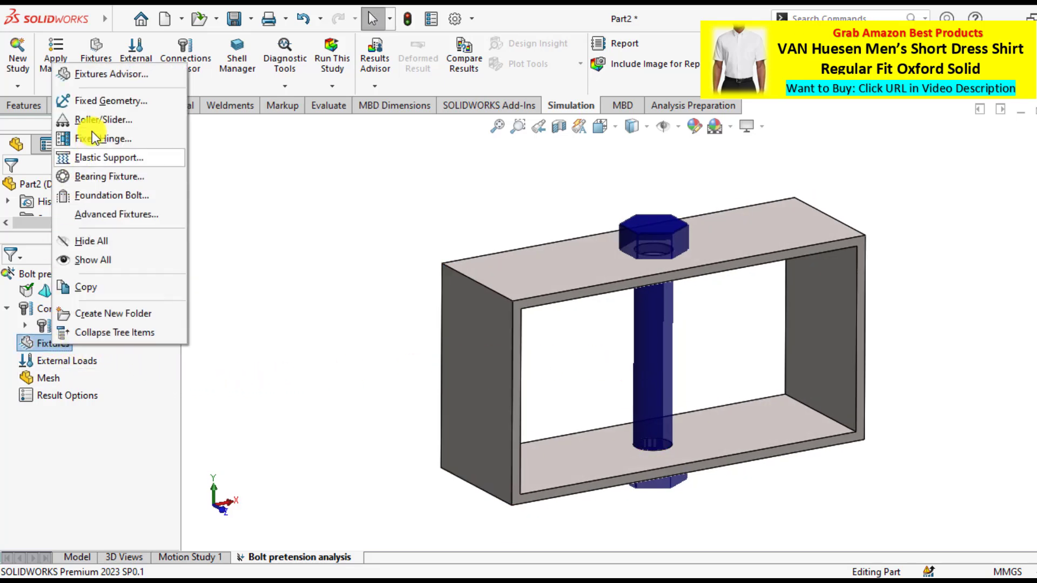
left_click(103, 102)
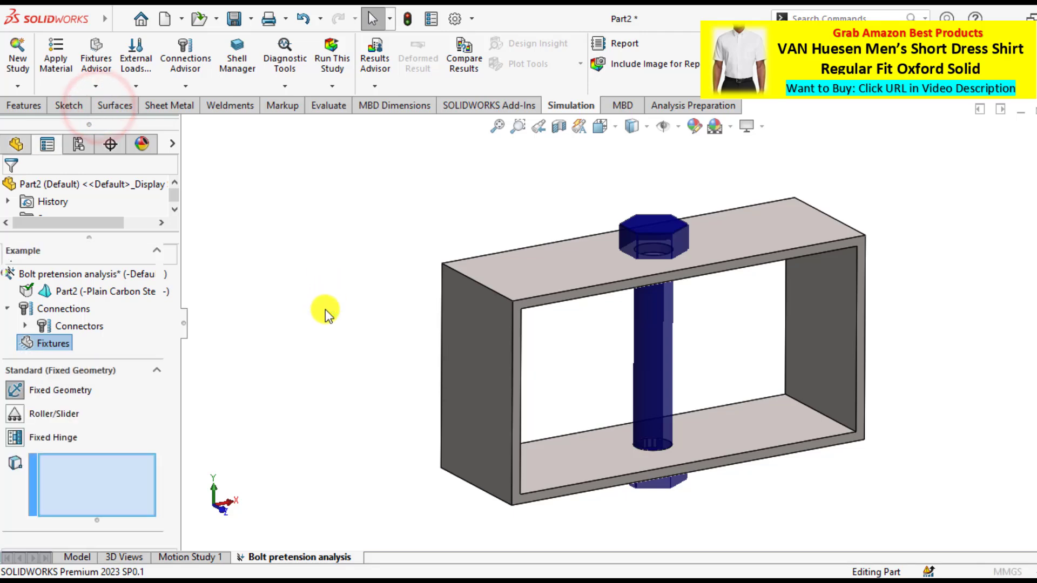
middle_click_drag(394, 393, 371, 294)
left_click(524, 452)
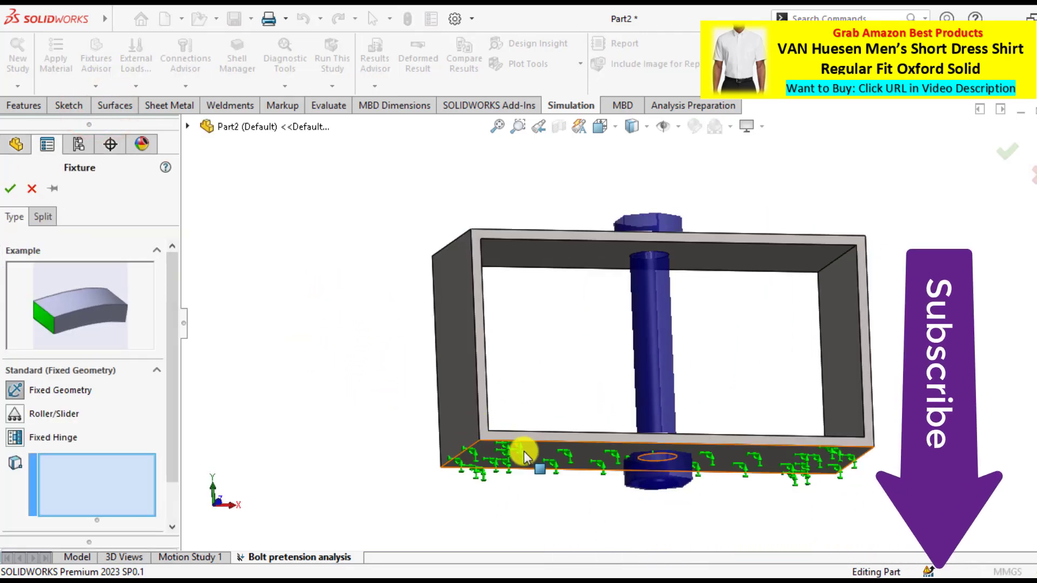
left_click(524, 452)
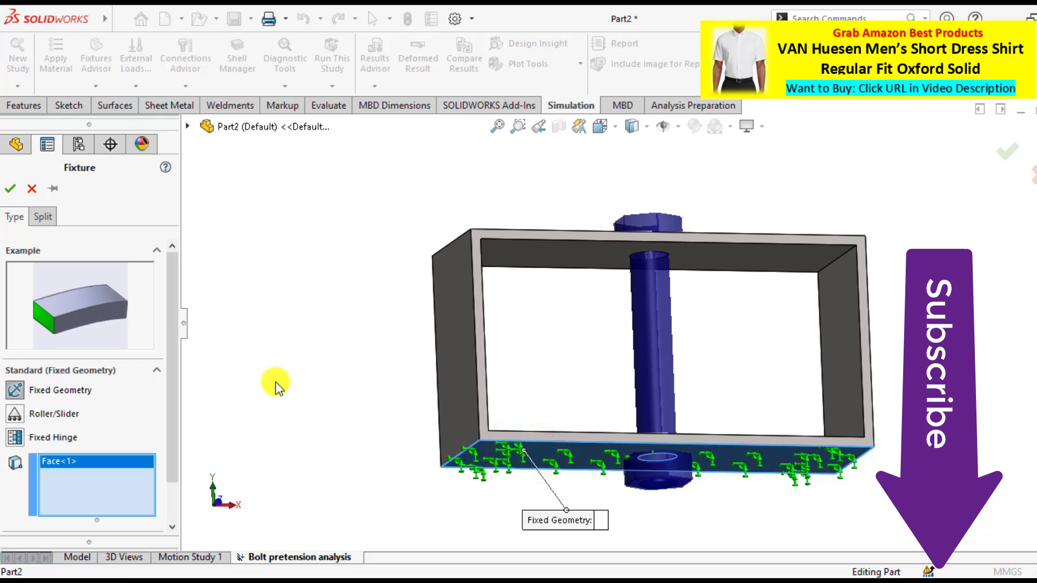
left_click(10, 190)
Step: Create the study mesh with the default medium mesh density
middle_click_drag(366, 271, 366, 347)
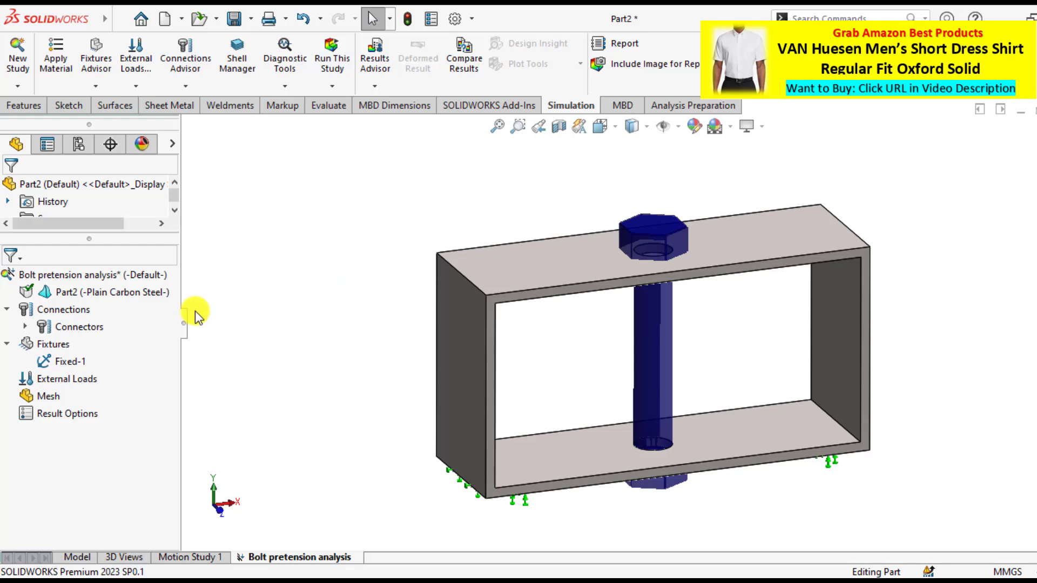
left_click(48, 397)
right_click(48, 396)
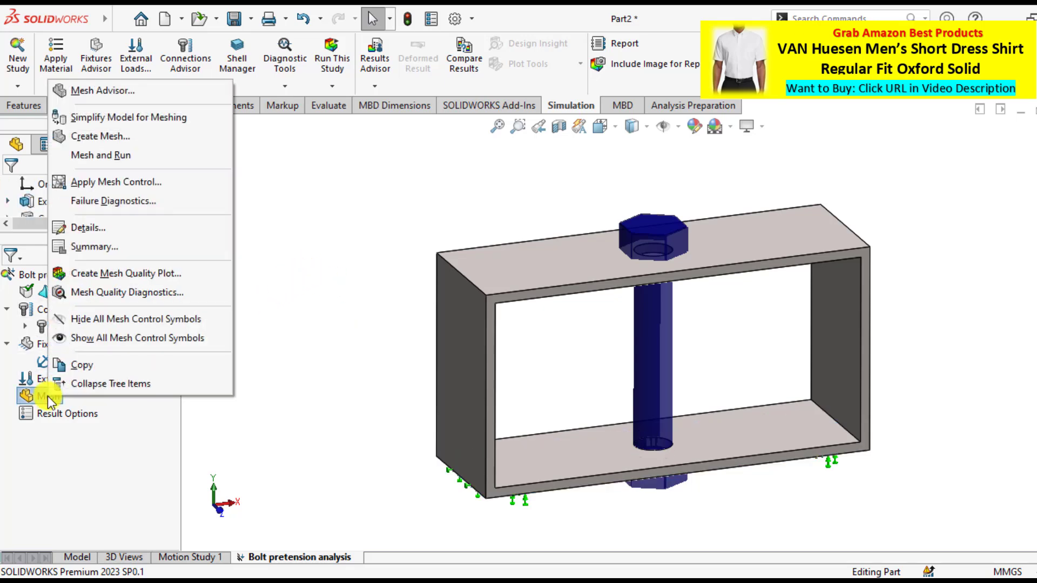
left_click(107, 136)
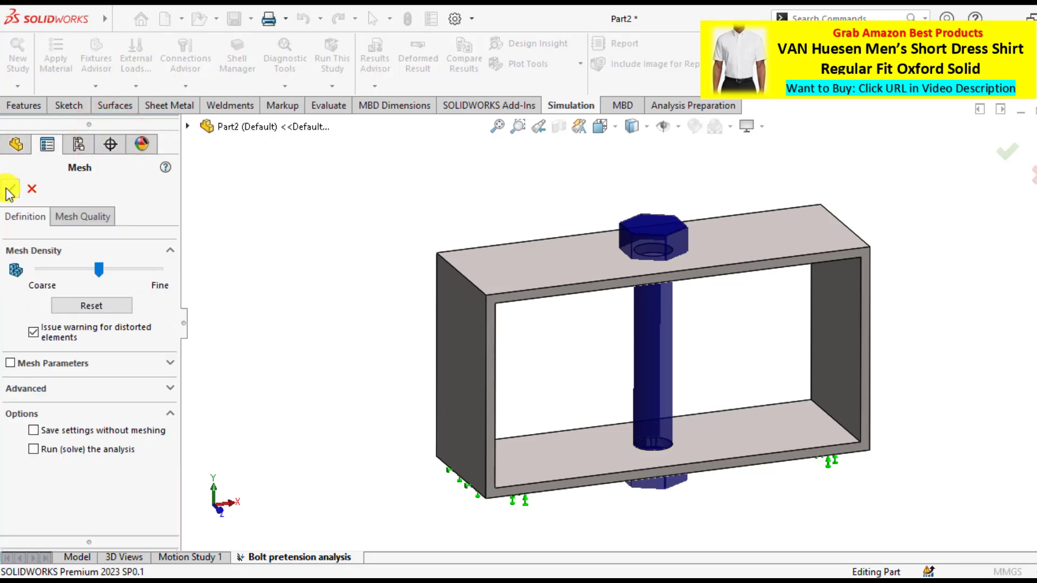
left_click(10, 188)
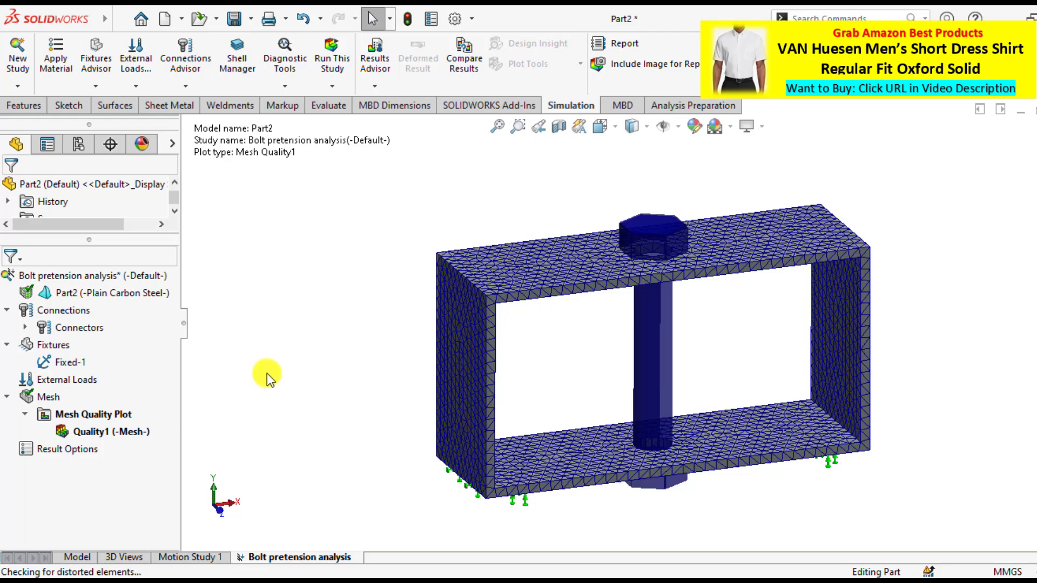
Step: Try to run the bolt pretension study, continuing past the prompts
left_click(334, 64)
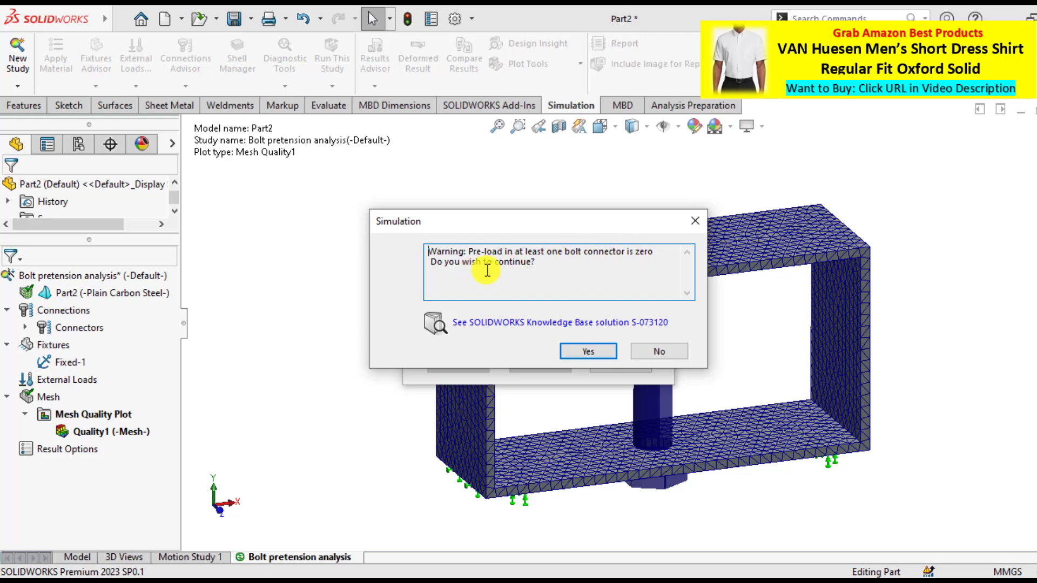
left_click(573, 349)
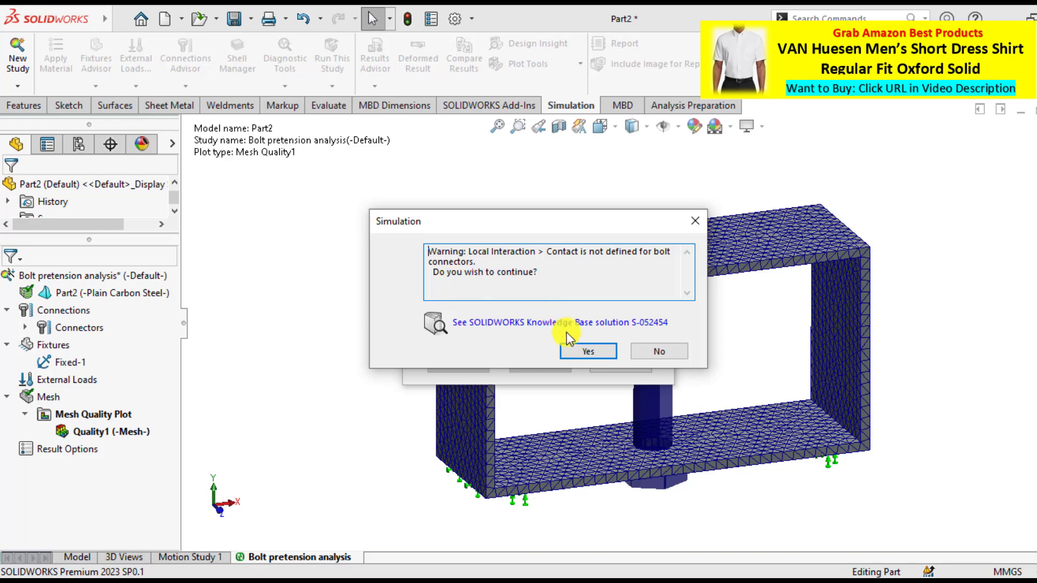
left_click(581, 350)
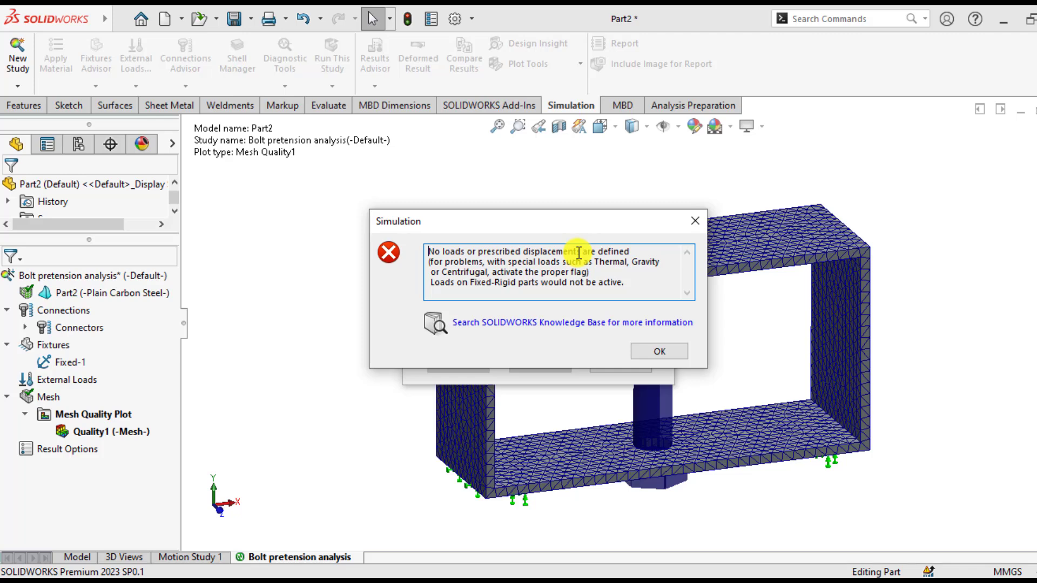
left_click(643, 350)
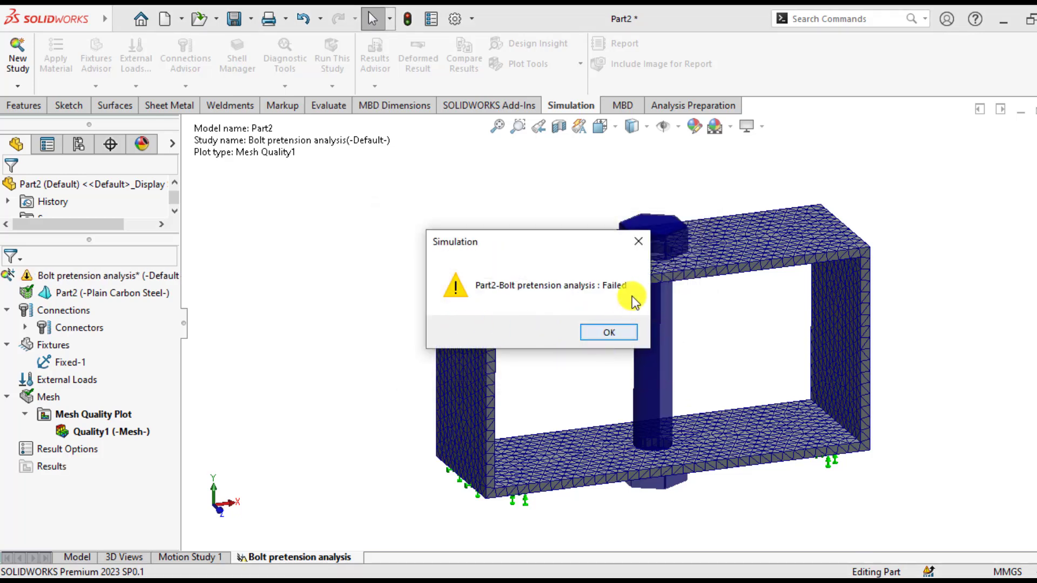
left_click(632, 245)
left_click(310, 313)
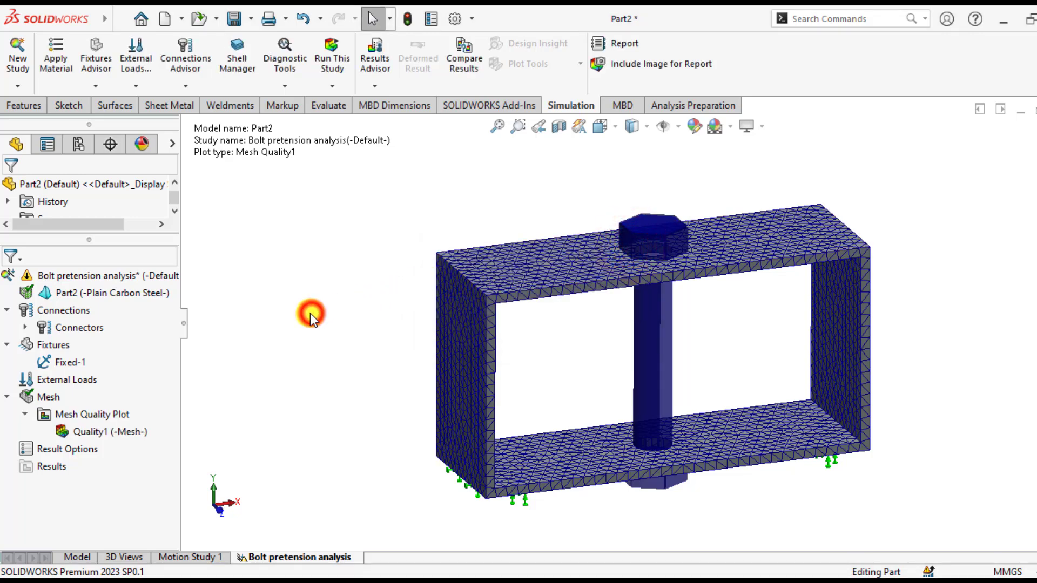
Step: Edit the Counterbore with Nut bolt connector and set its axial pre-load to 10 N
right_click(56, 330)
left_click(229, 329)
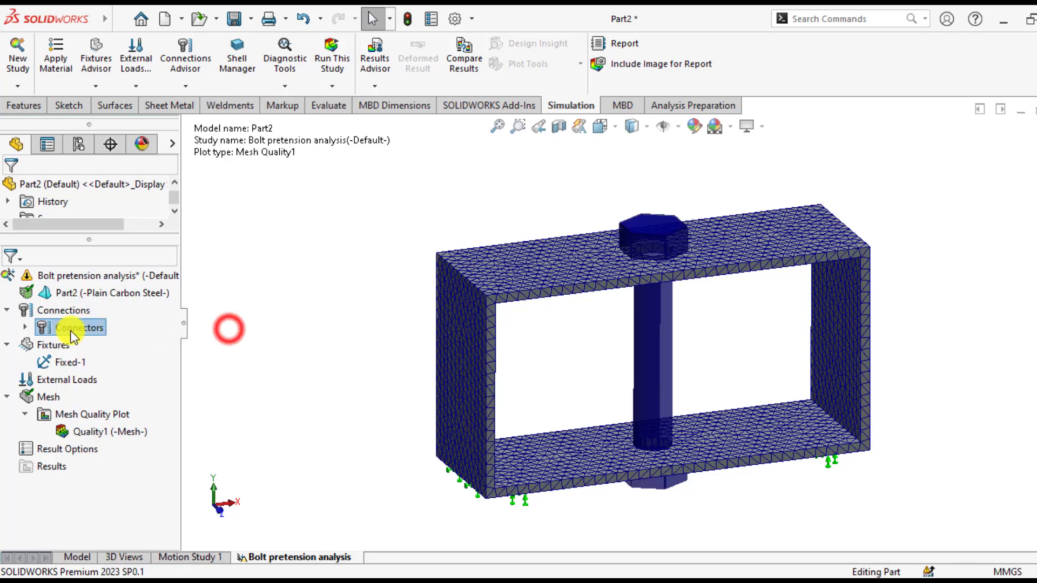
left_click(25, 328)
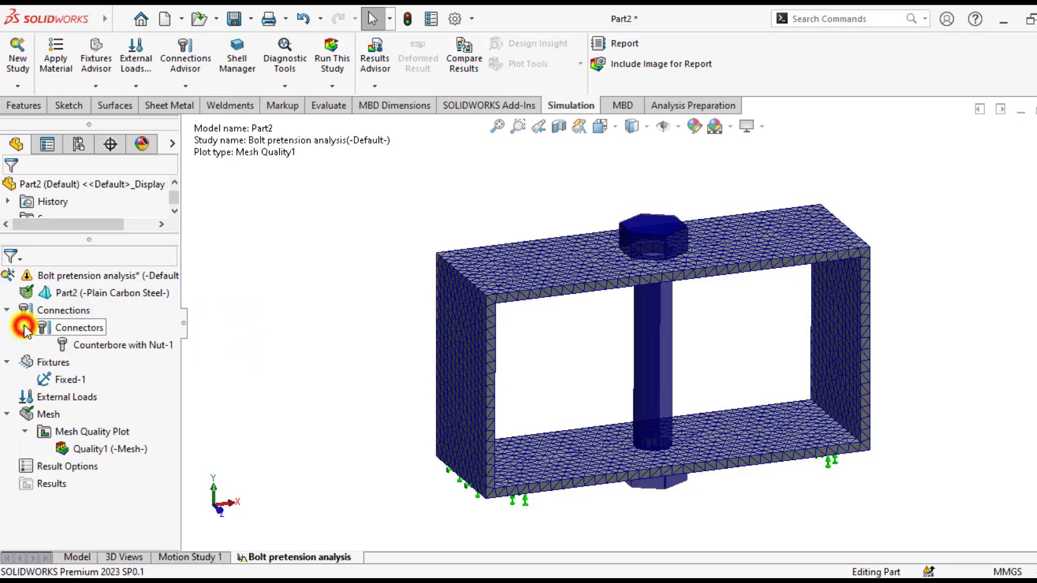
right_click(106, 346)
left_click(147, 351)
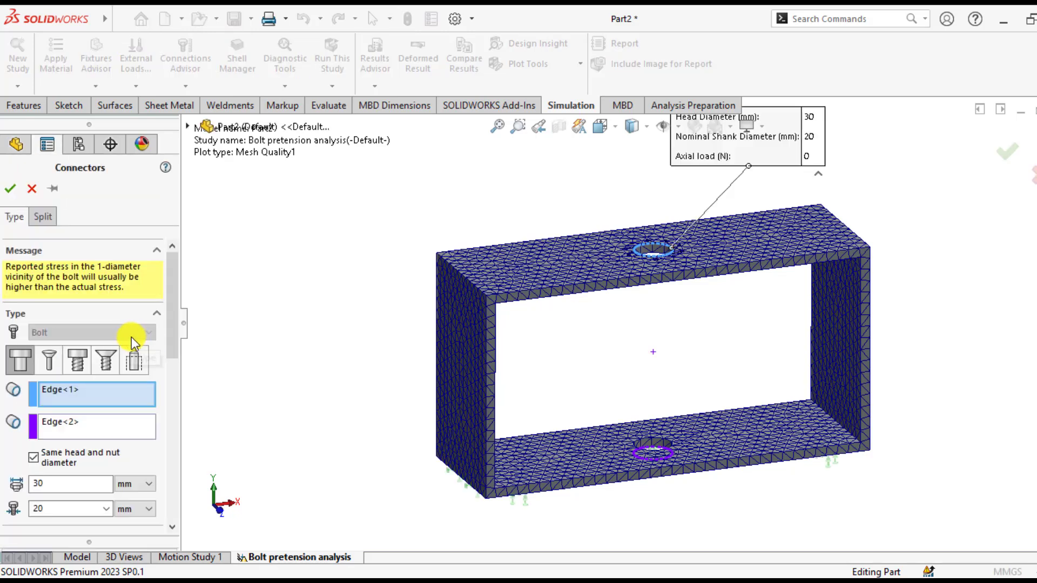
left_click_drag(170, 336, 161, 498)
double_click(50, 467)
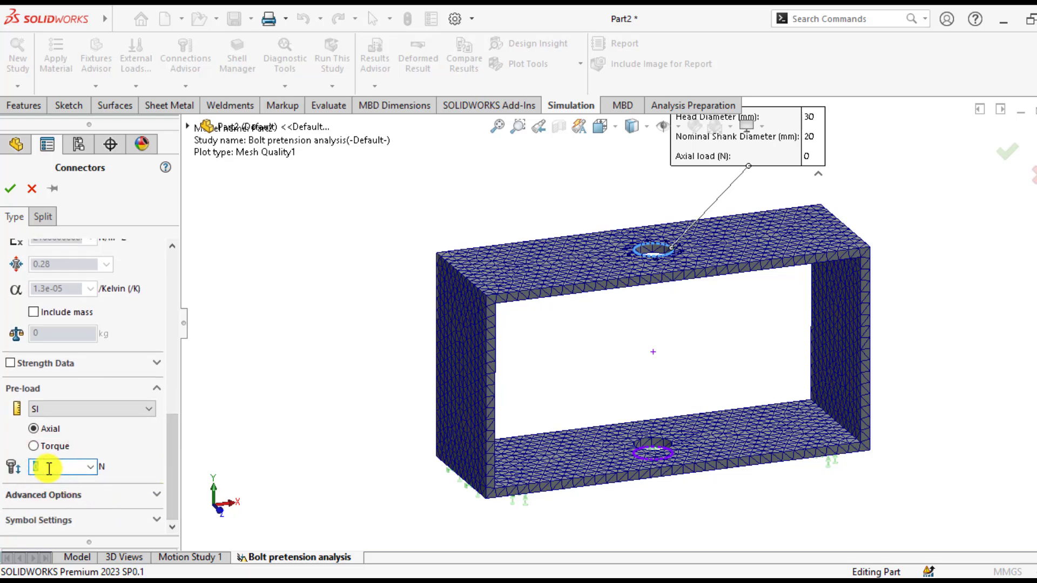
type("10")
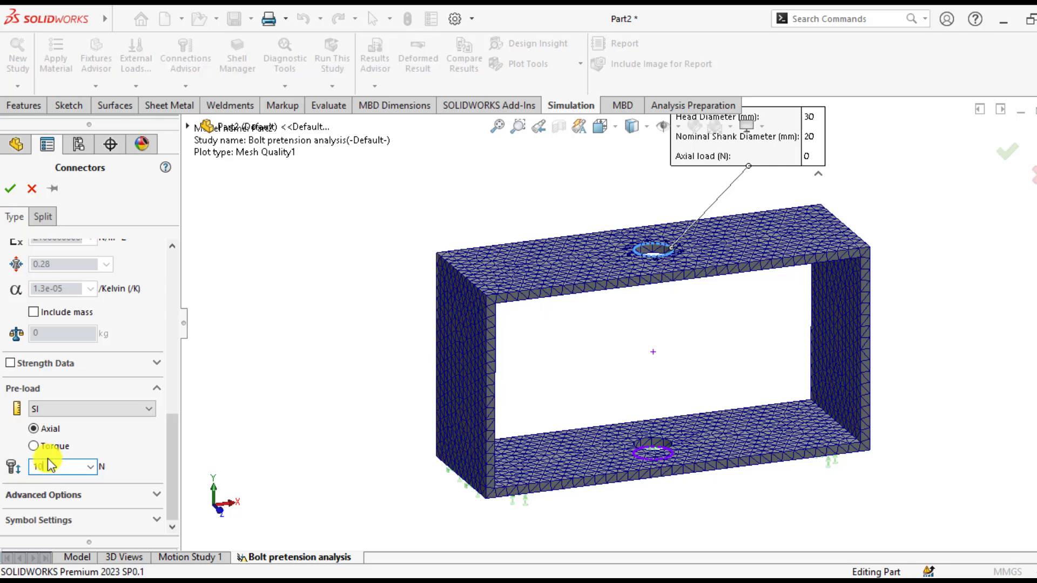
left_click(10, 188)
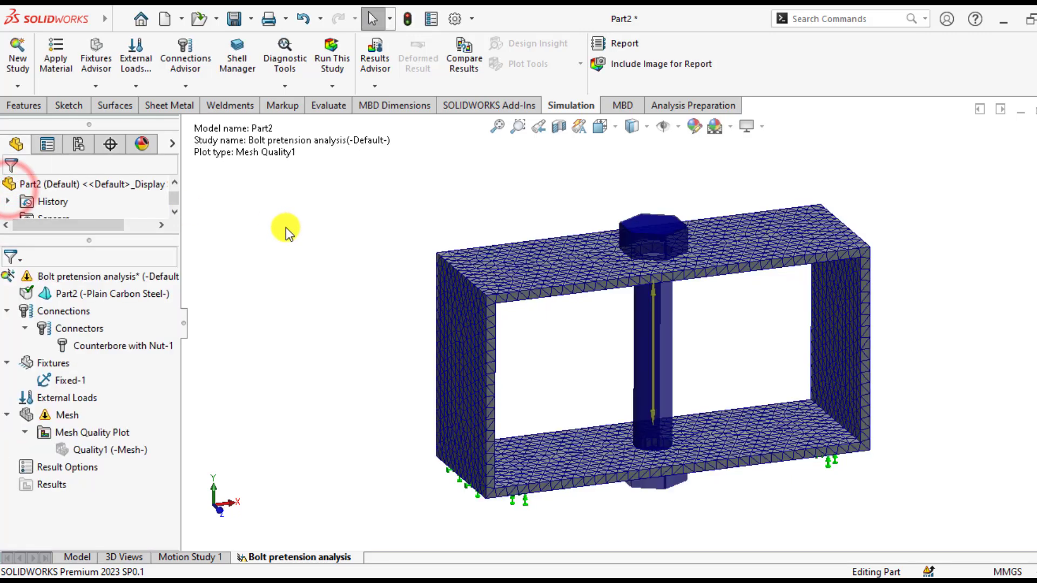
Step: Run the bolt pretension study again, continuing without a local contact interaction, and display the von Mises stress result
left_click(332, 62)
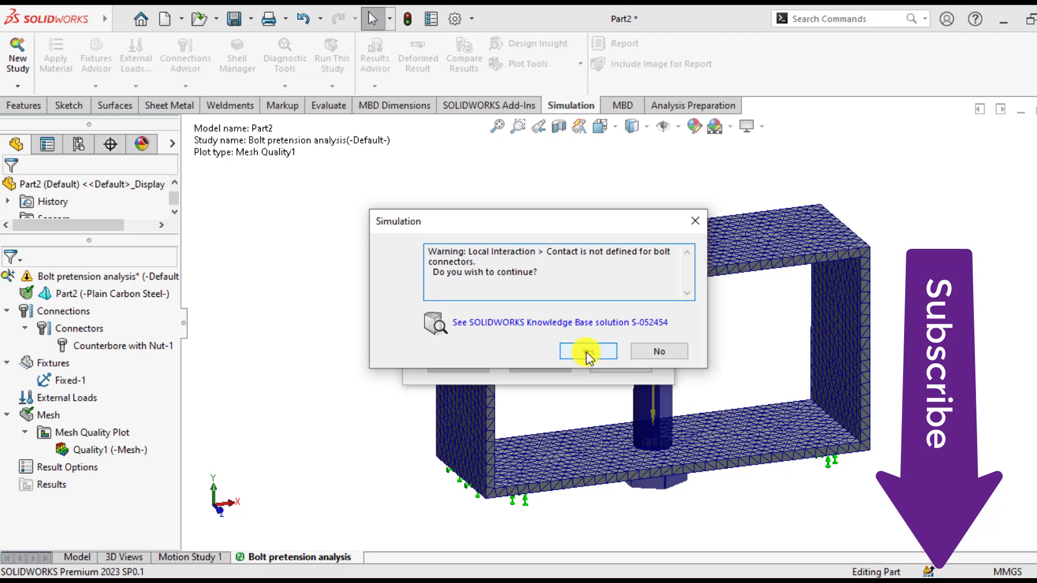
left_click(588, 352)
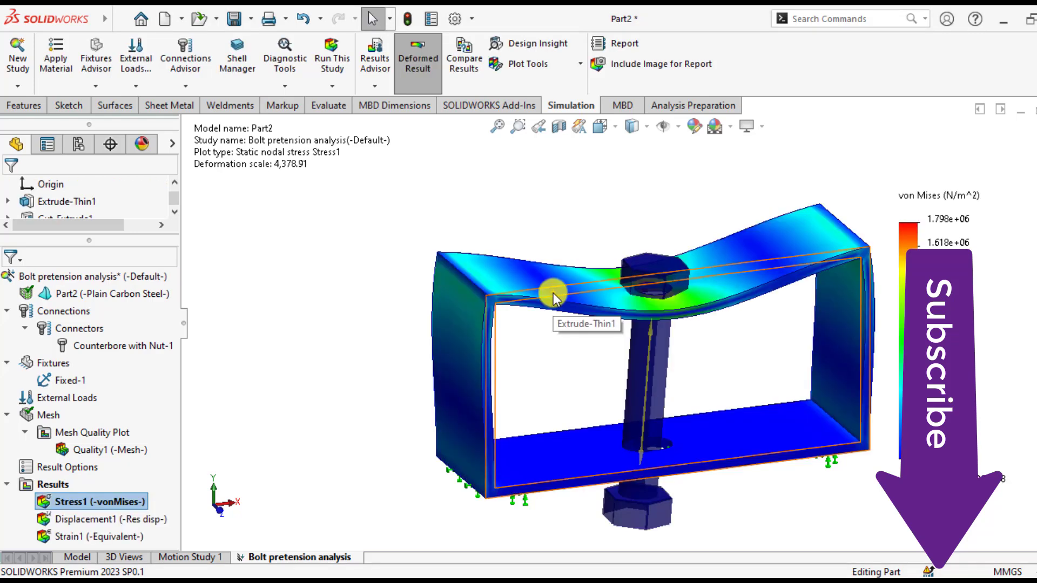
key("f")
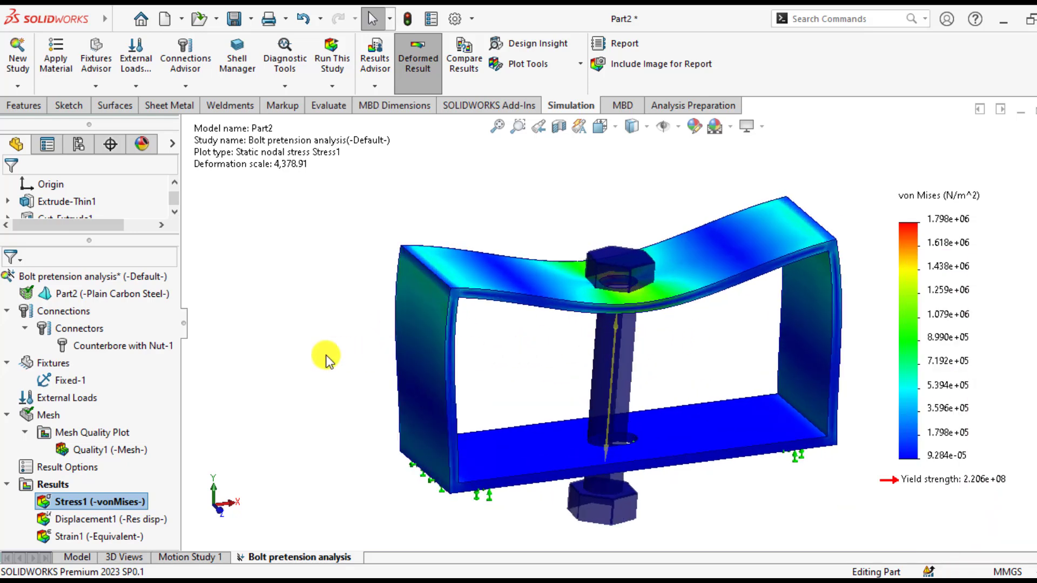
Step: Edit the von Mises stress plot to use N/mm^2 (MPa) units and the floating number format in its legend
right_click(82, 500)
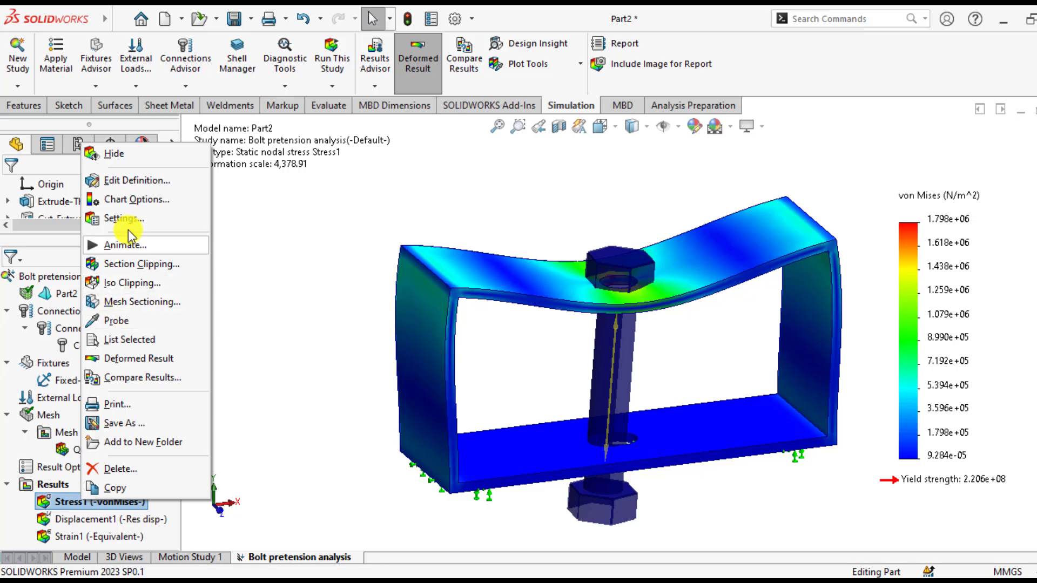
left_click(139, 184)
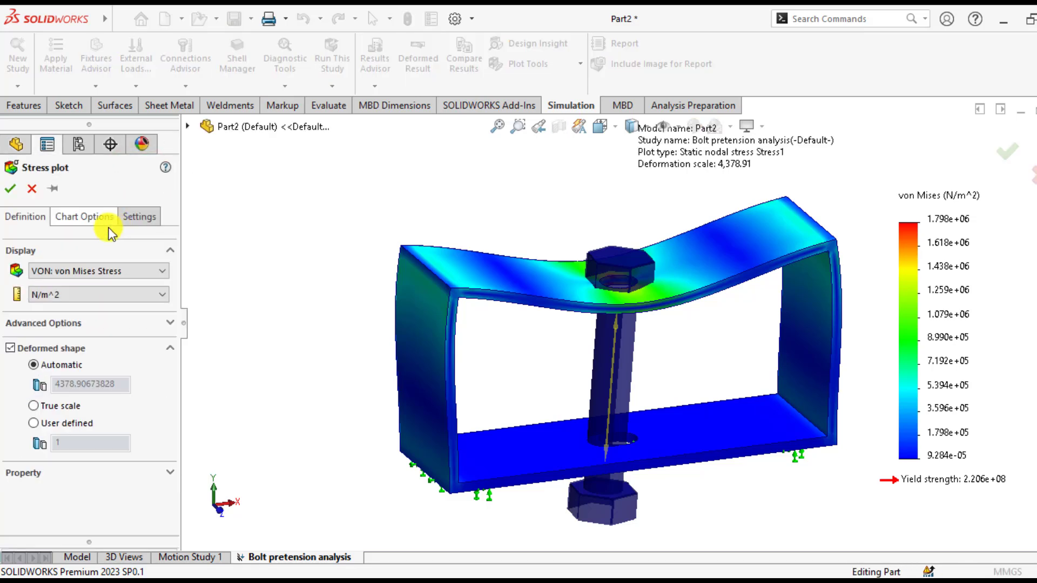
left_click(47, 296)
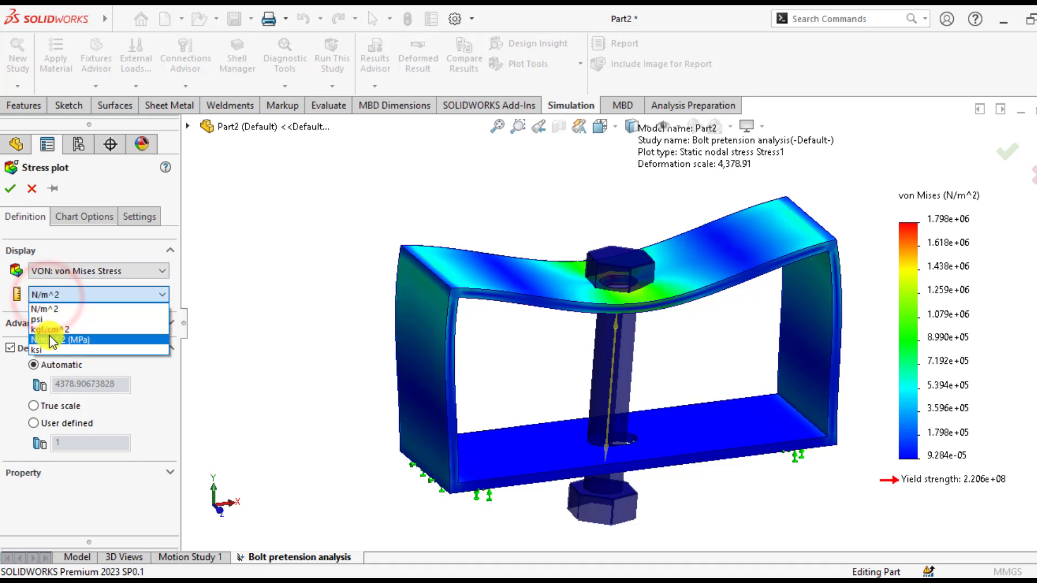
left_click(50, 335)
left_click(84, 216)
scroll(42, 393, "down", 5)
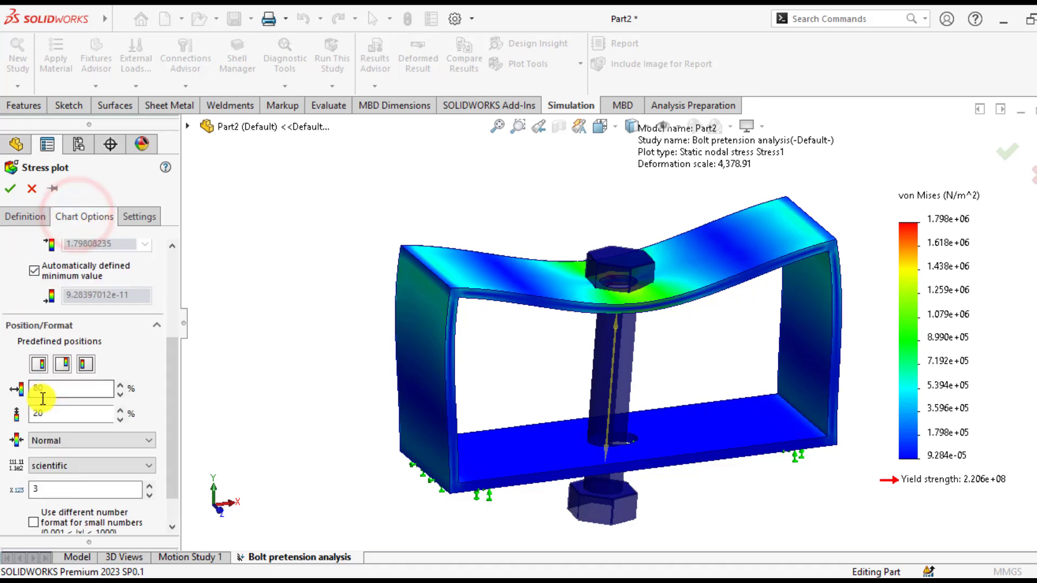
left_click(43, 468)
left_click(46, 480)
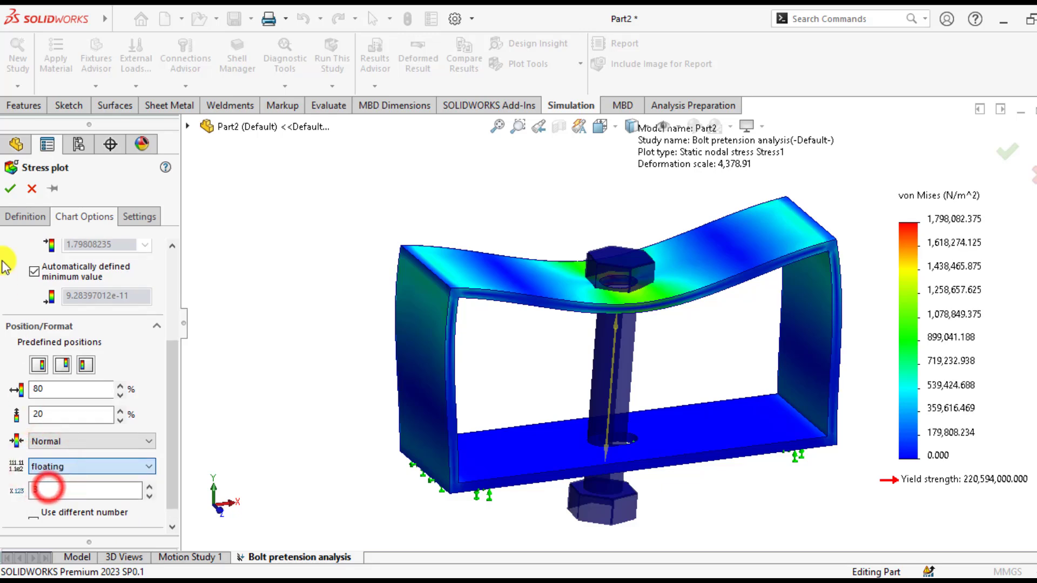
left_click(11, 190)
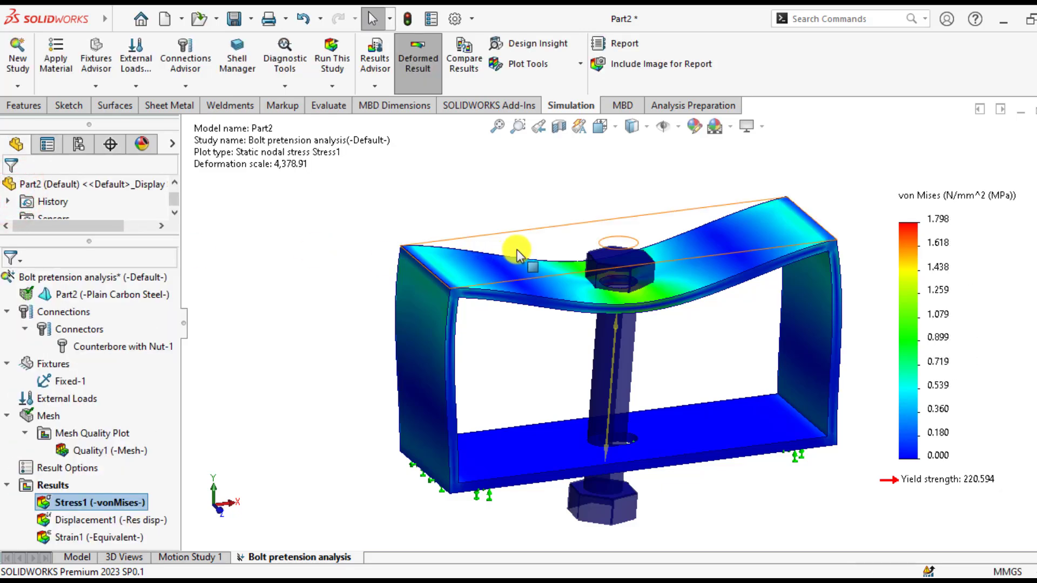
Step: Display the resultant displacement plot of the bolt pretension study on the whole frame
key("f")
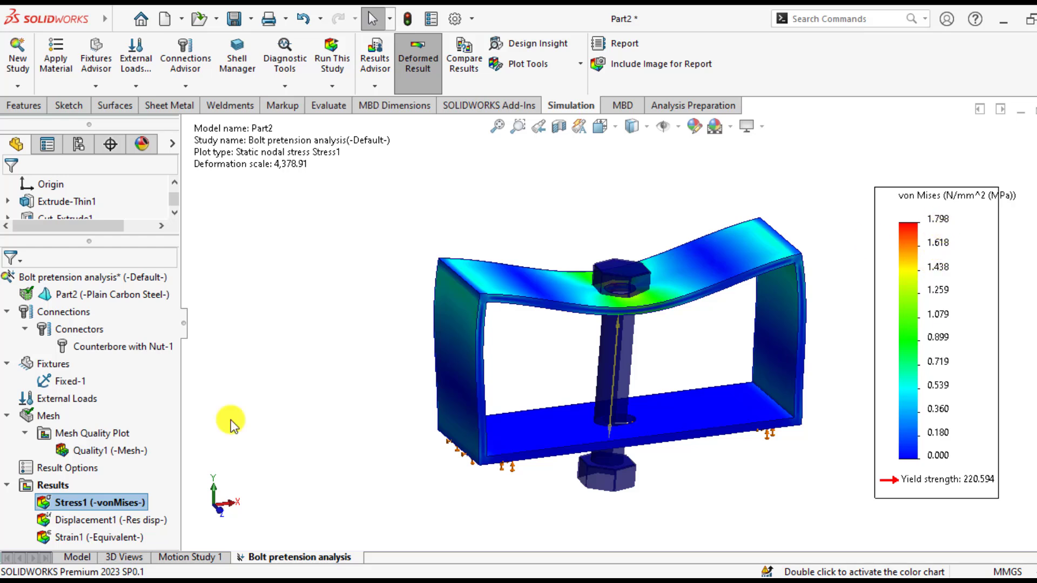
left_click(70, 520)
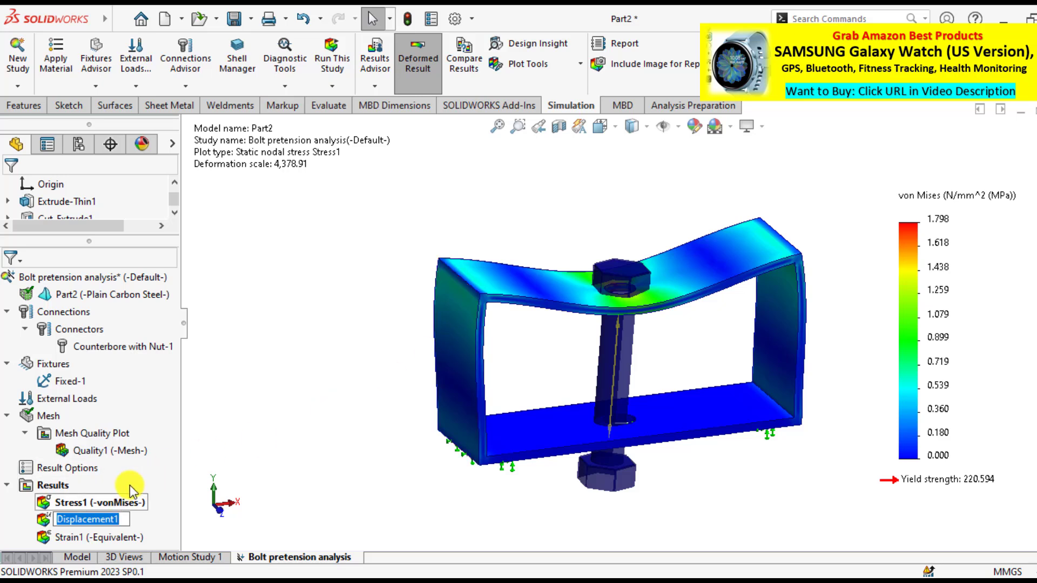
left_click(300, 429)
left_click(62, 520)
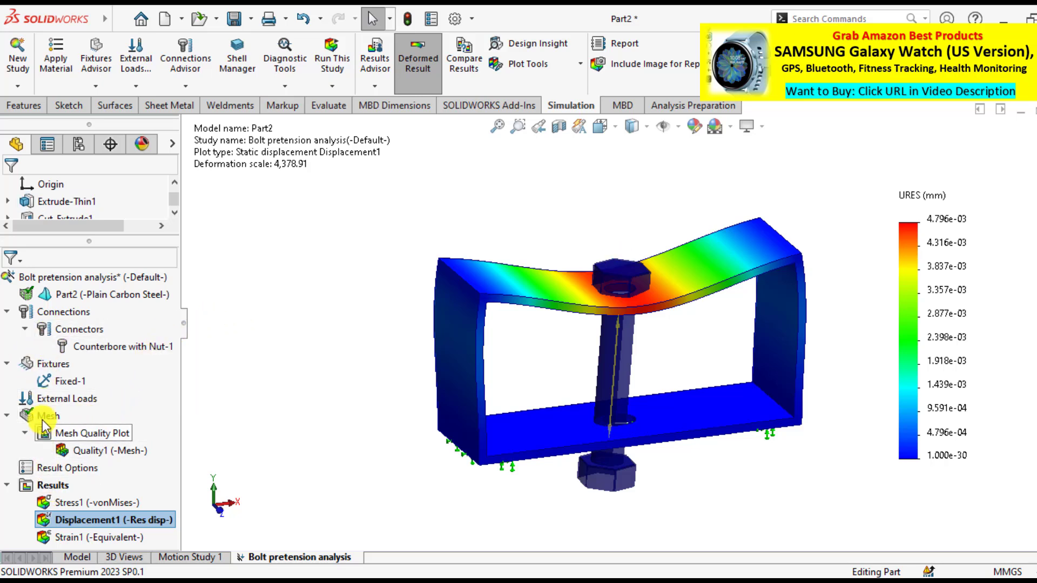
Step: Edit the Counterbore with Nut bolt connector and set its axial pre-load to 1000 N
right_click(76, 347)
left_click(115, 354)
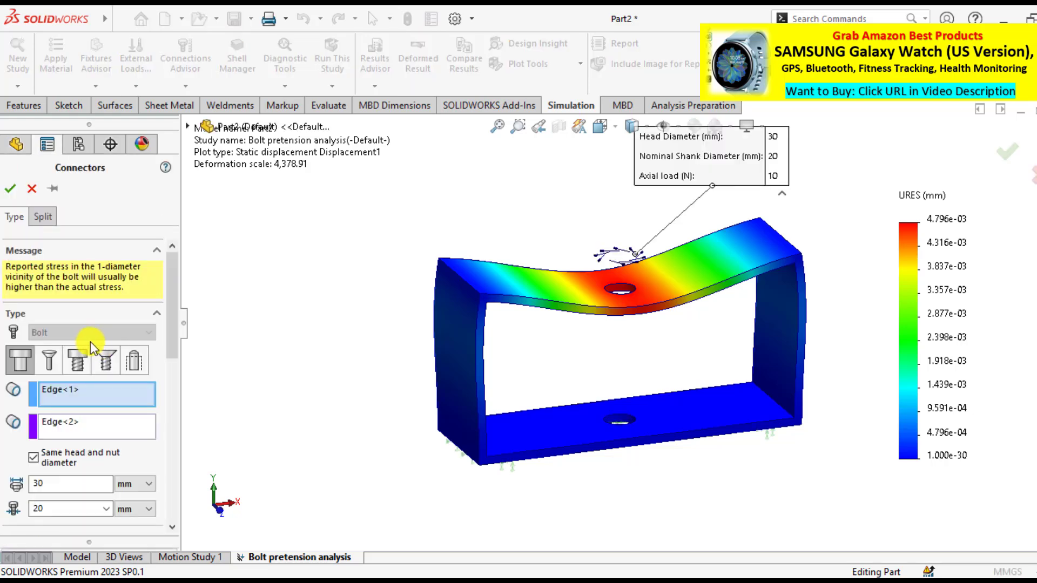
left_click_drag(169, 356, 159, 510)
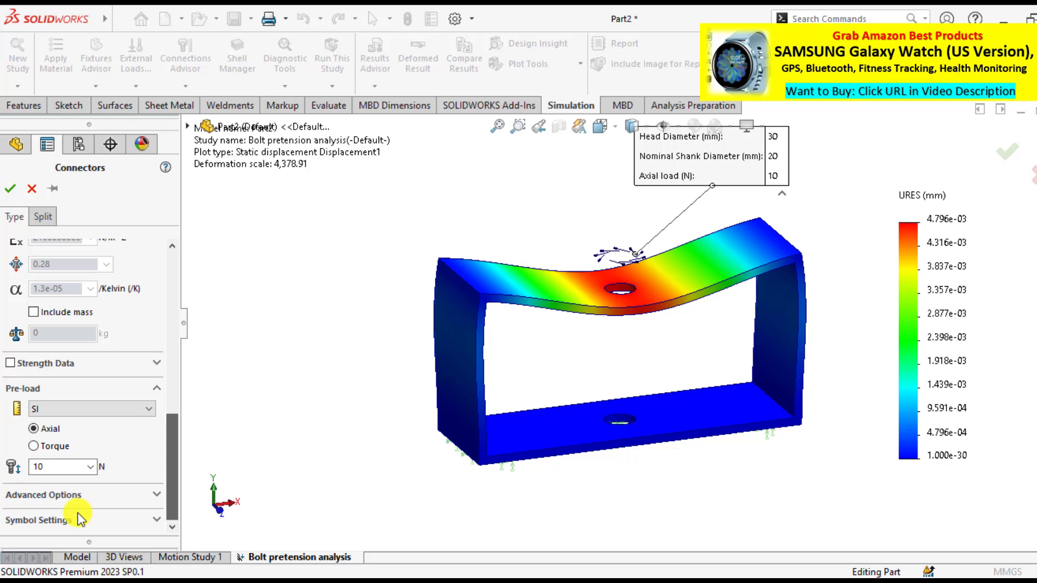
double_click(48, 464)
type("1")
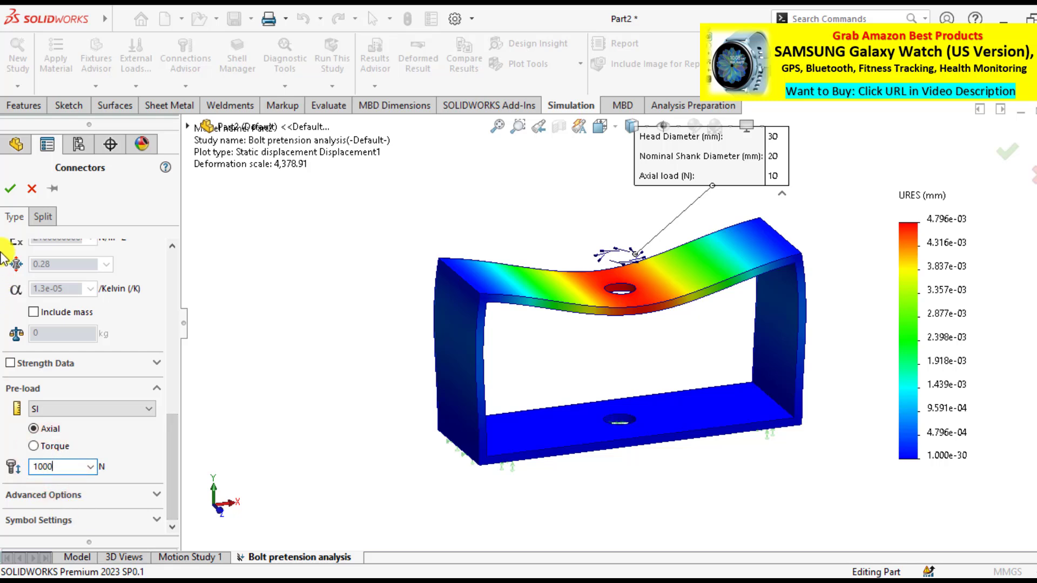
left_click(11, 189)
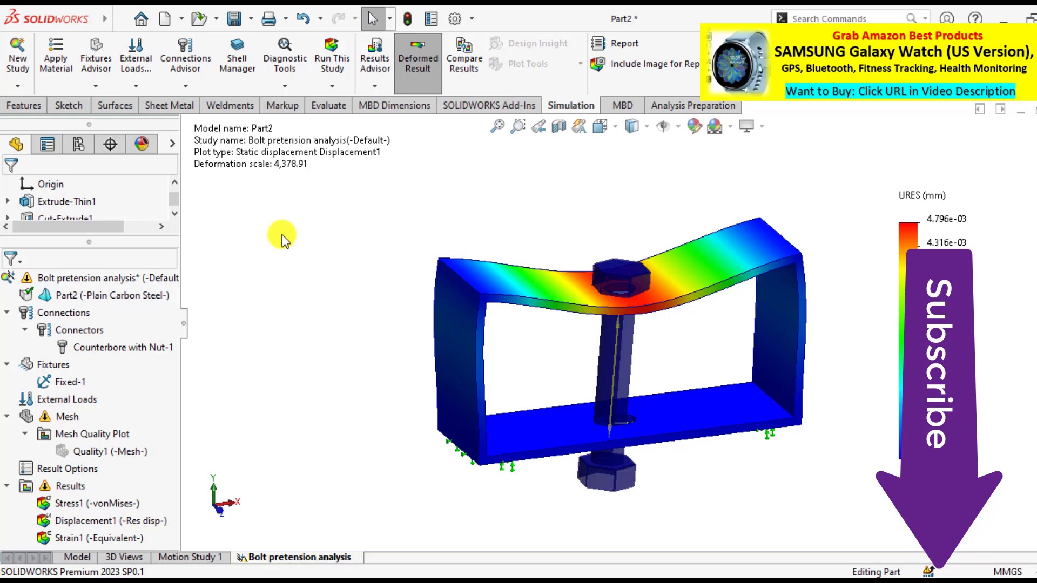
Step: Try to define a local interaction on the frame body with the option to find local interactions automatically
right_click(69, 332)
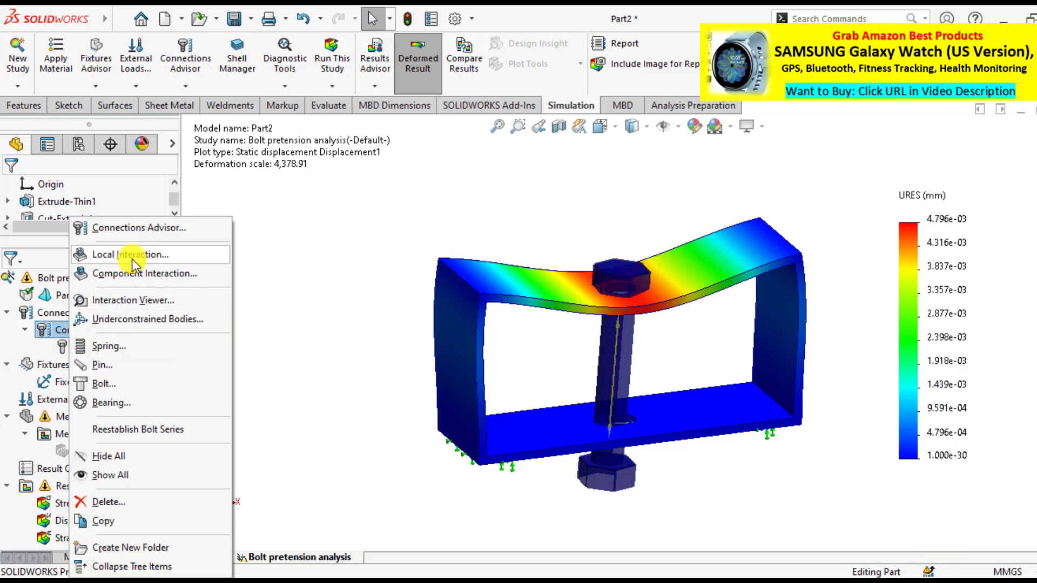
left_click(172, 255)
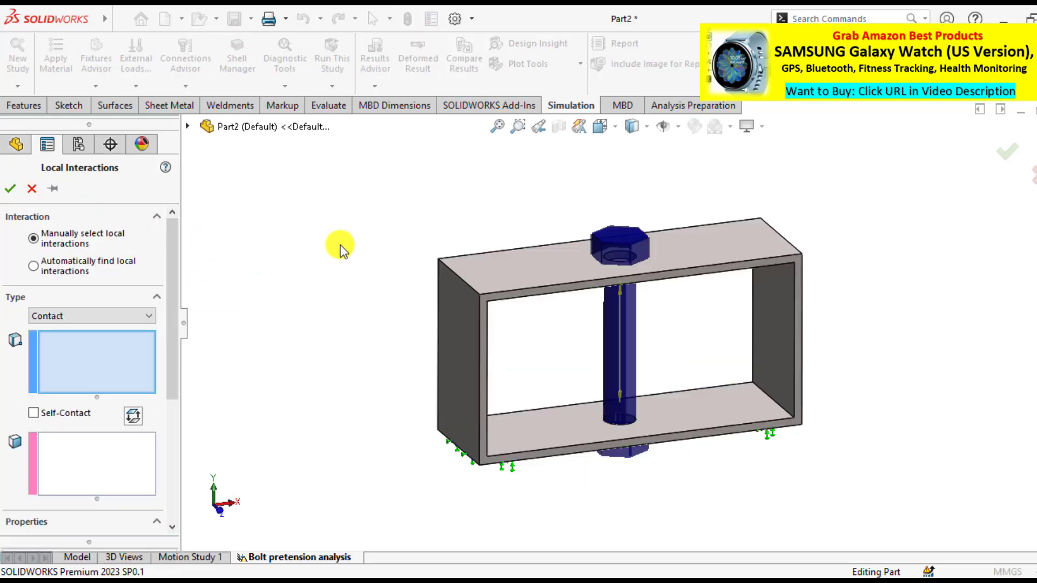
left_click(33, 266)
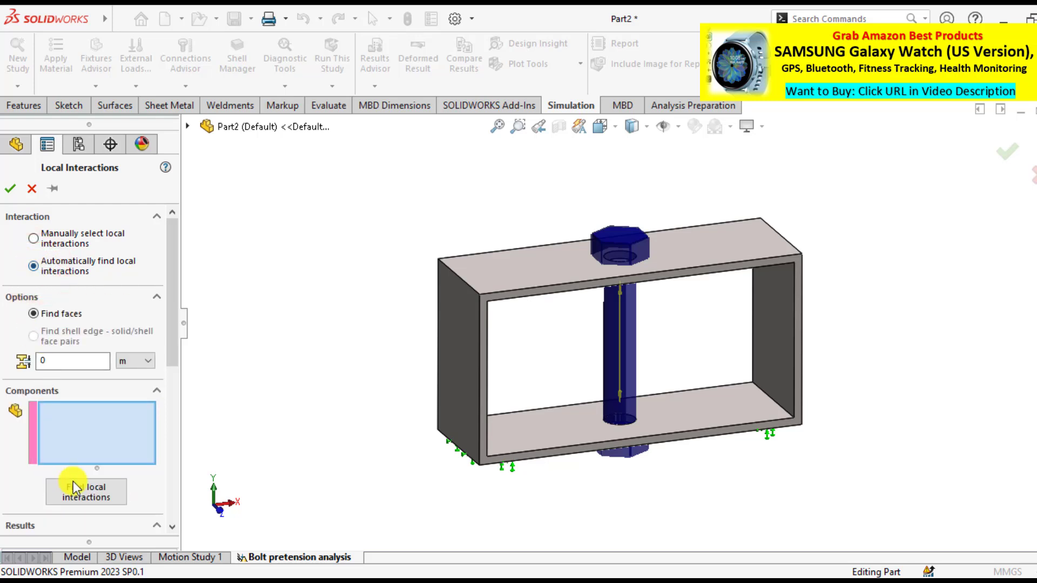
left_click(452, 336)
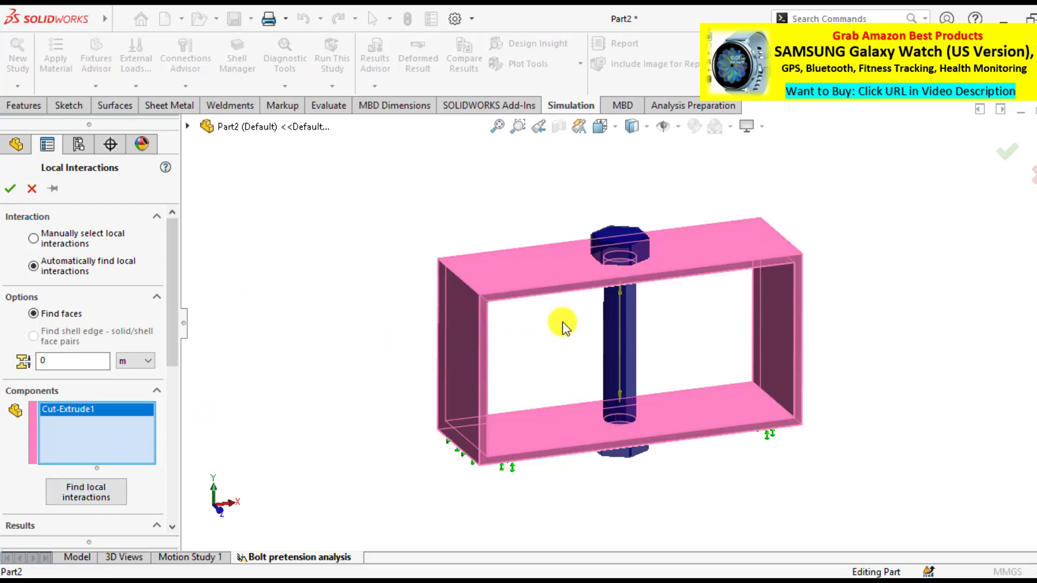
left_click(9, 188)
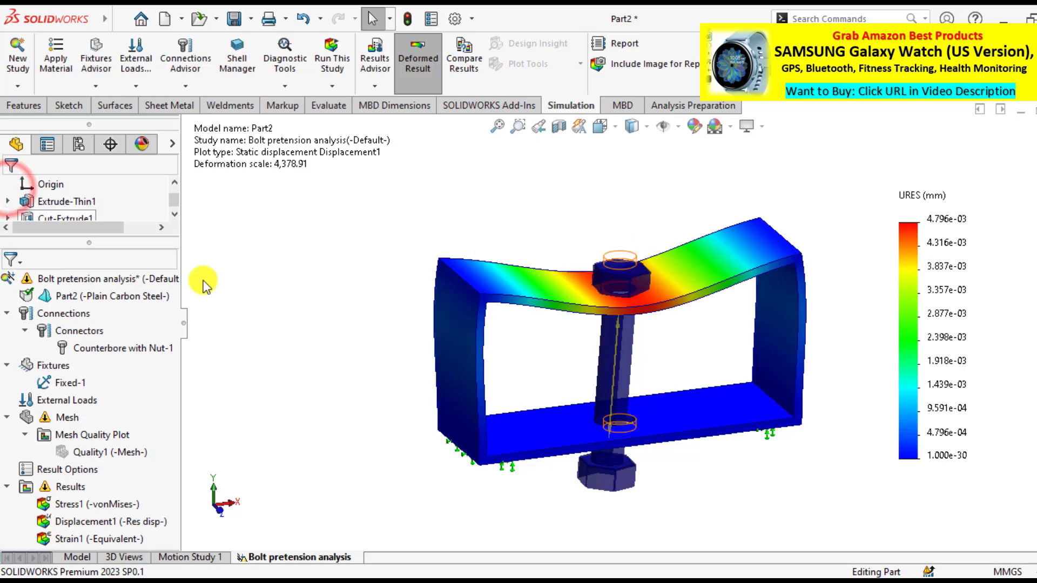
Step: Rerun the bolt pretension study and add a Factor of Safety plot for all bodies using the Automatic criterion
left_click(330, 54)
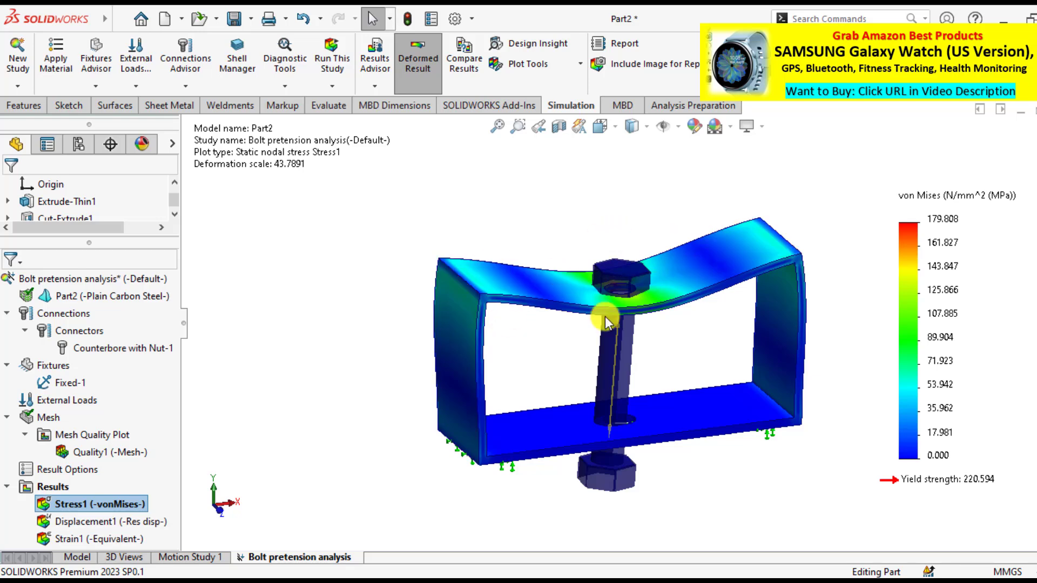
mouse_move(575, 313)
middle_mouse_down()
mouse_move(569, 286)
mouse_move(570, 318)
middle_mouse_up()
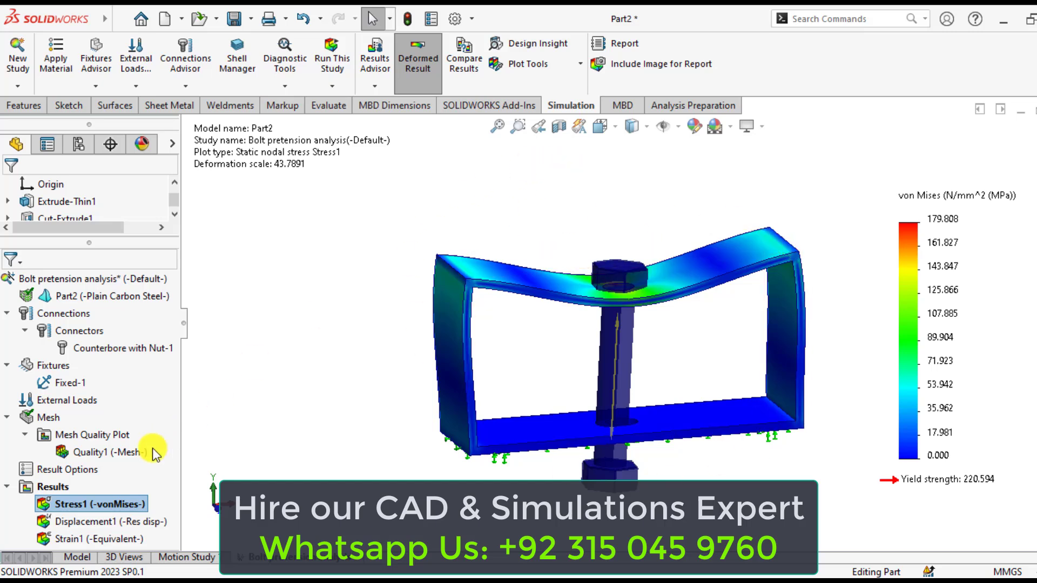
right_click(54, 487)
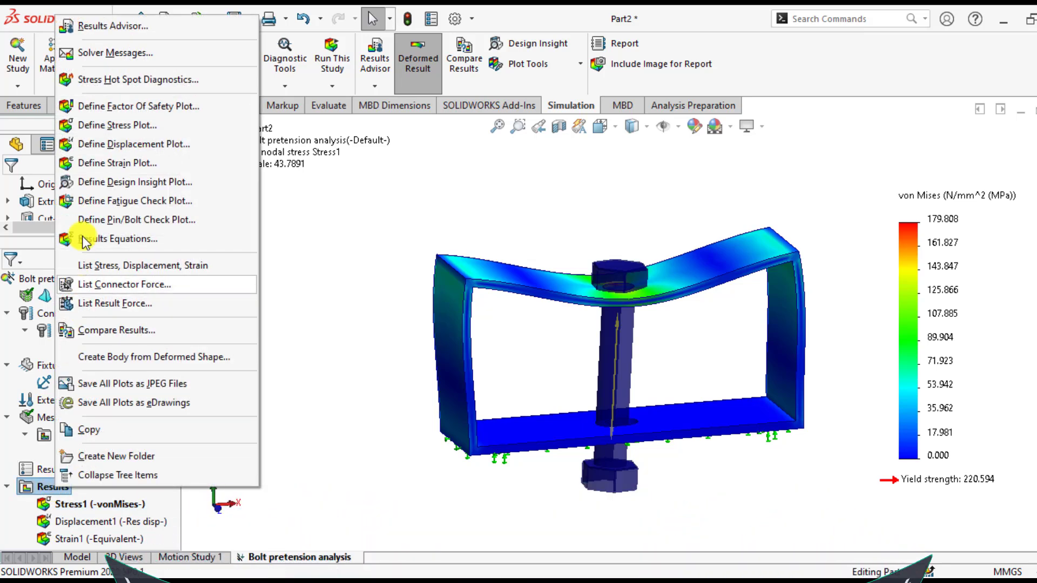
left_click(124, 106)
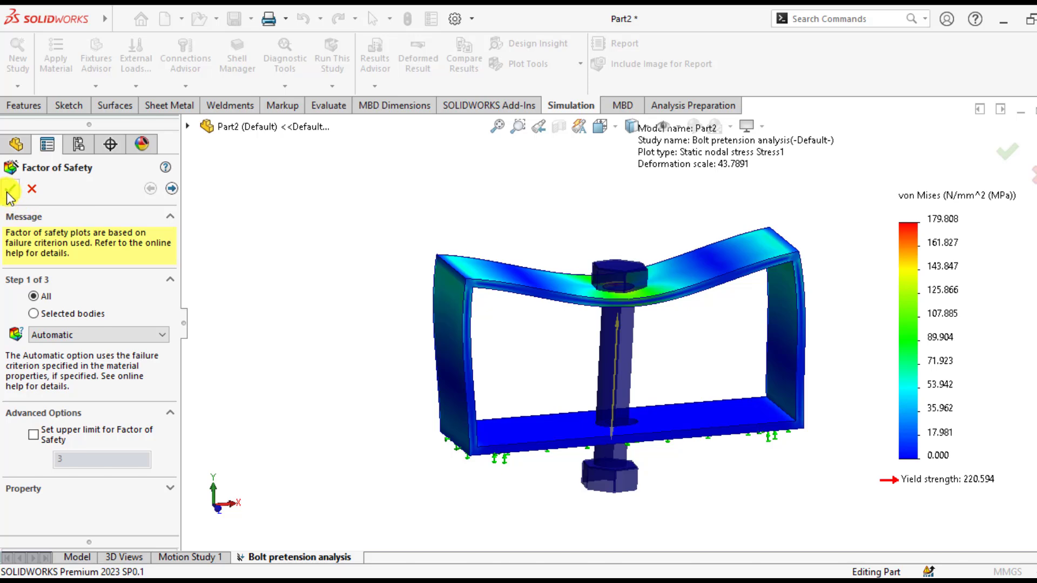
left_click(11, 190)
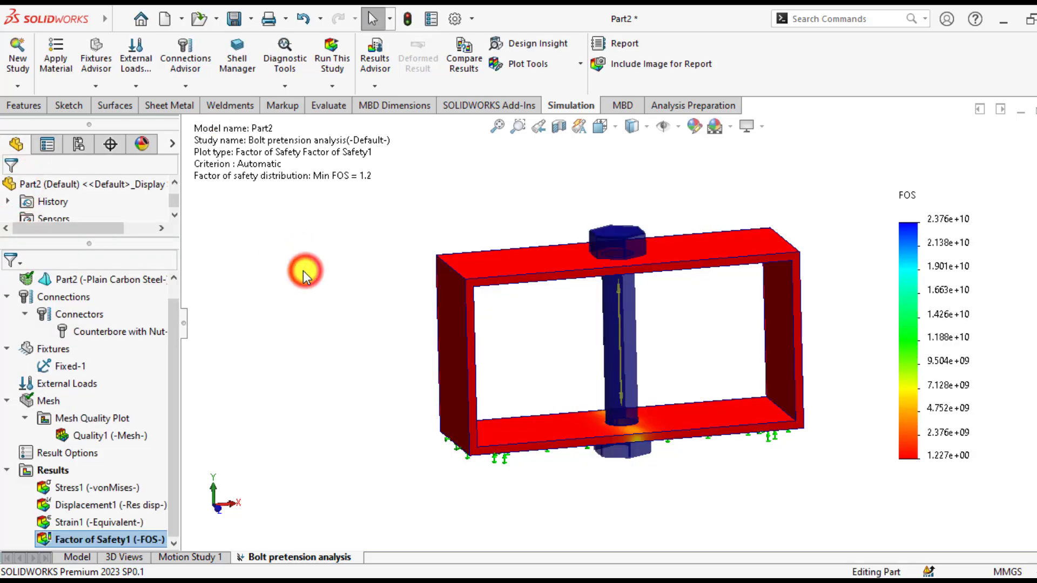